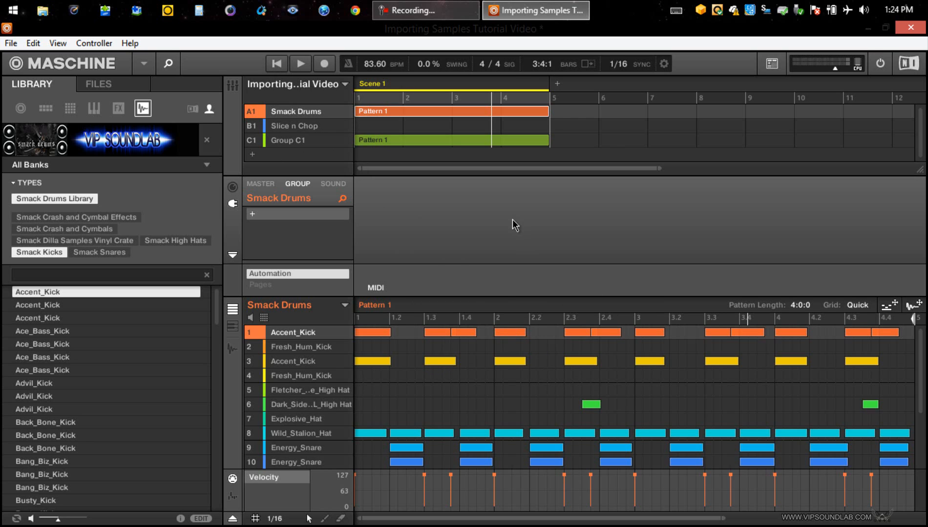
Step: Play Scene 1 briefly to hear its patterns, and stop playback
{"action": "key", "text": "space"}
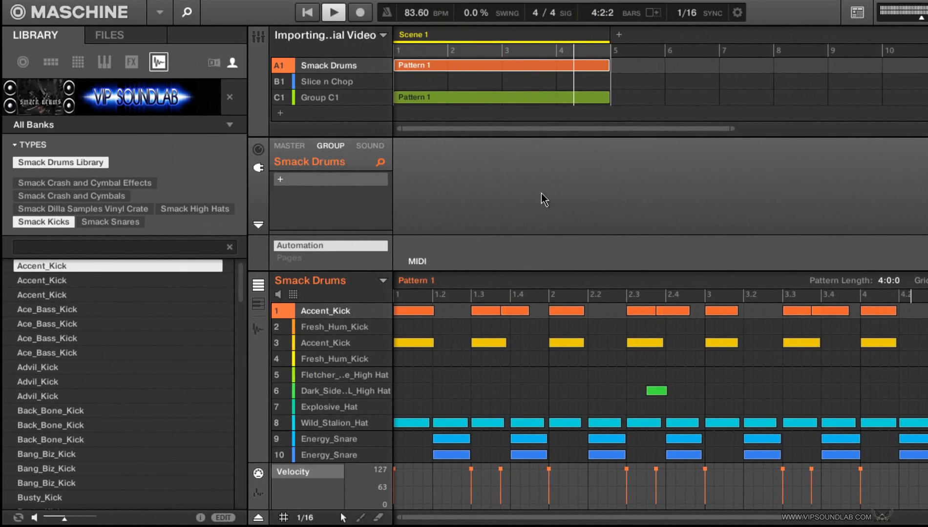
{"action": "left_click", "coordinate": [334, 19]}
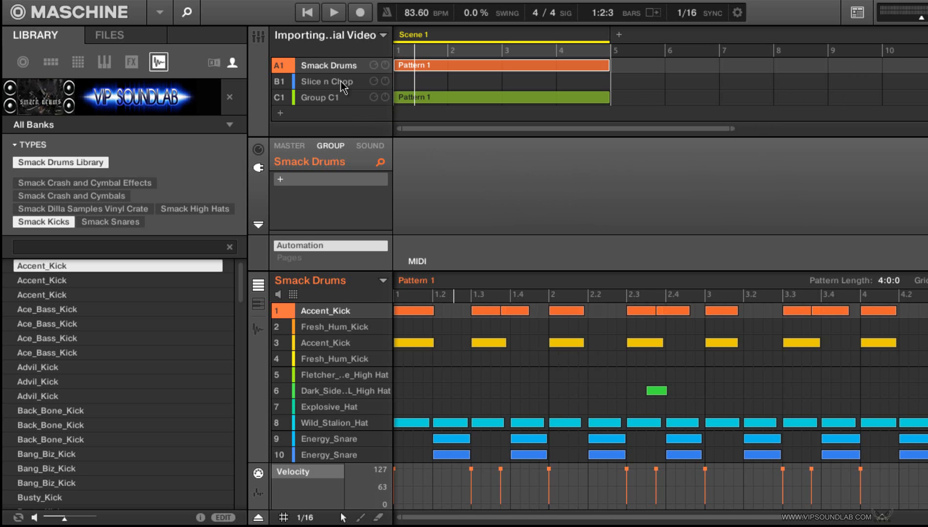
Step: Set the choke group of the first sound in the Slice n Chop group to 8
{"action": "left_click", "coordinate": [320, 82]}
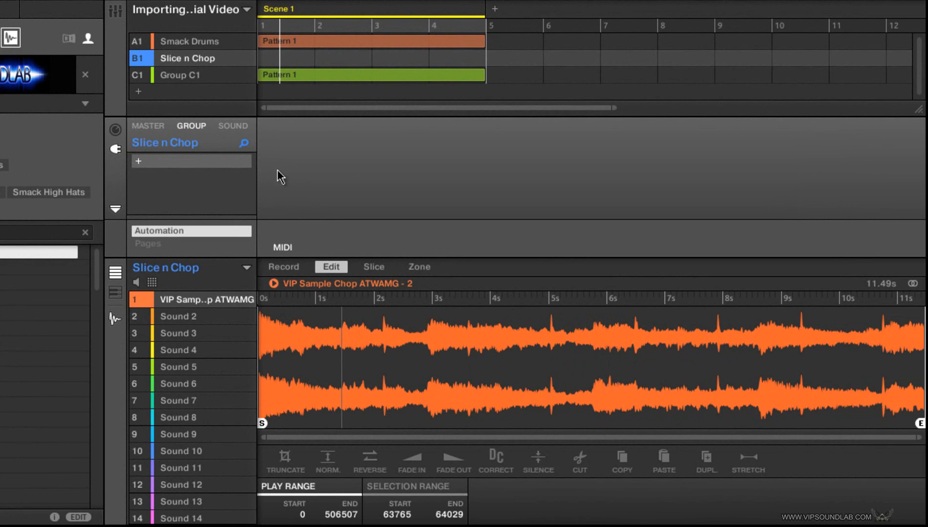
{"action": "left_click", "coordinate": [233, 127]}
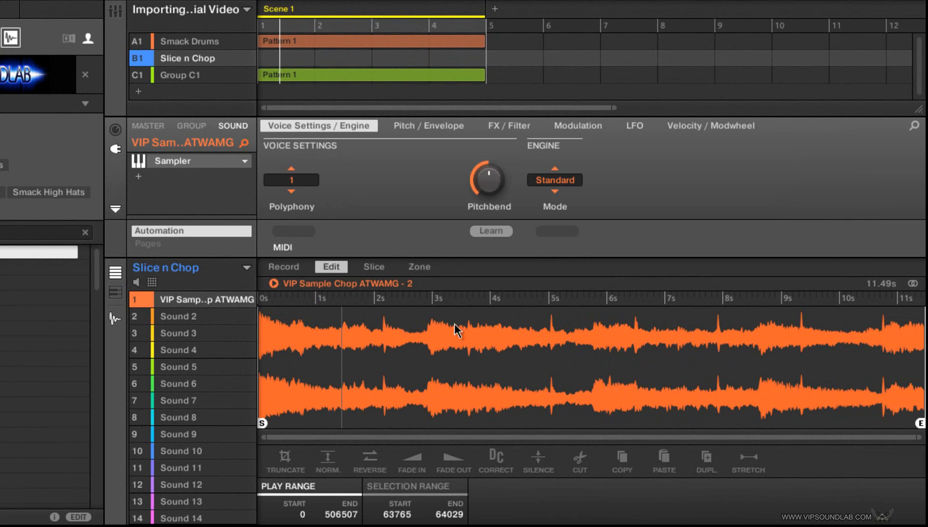
{"action": "left_click", "coordinate": [153, 282]}
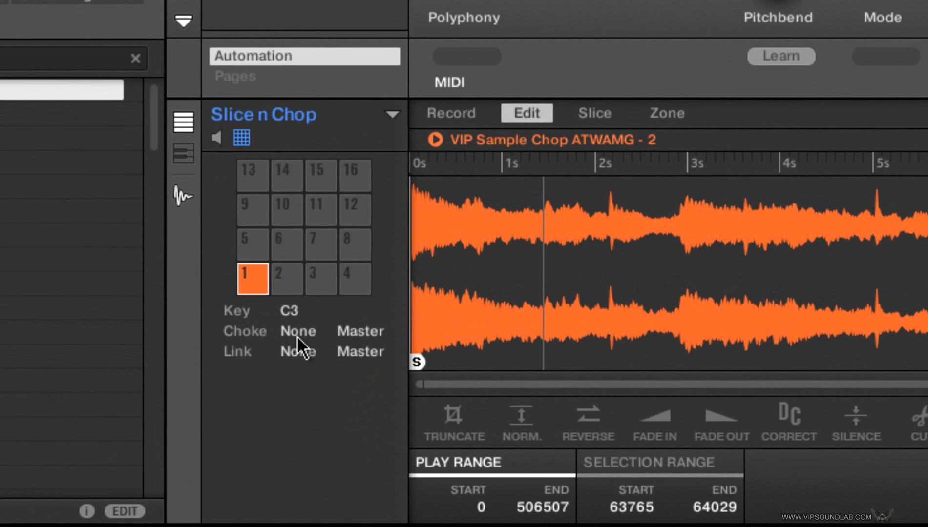
{"action": "left_click", "coordinate": [191, 401]}
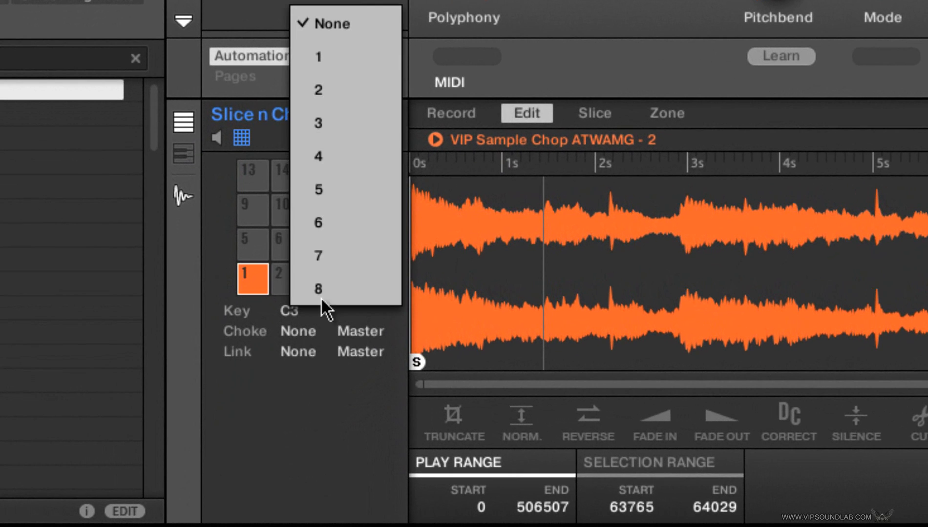
{"action": "left_click", "coordinate": [319, 287]}
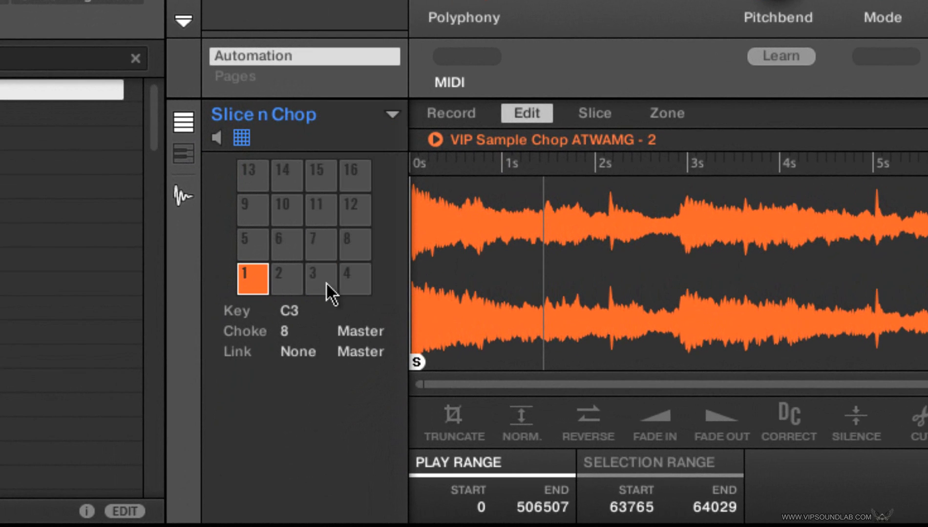
{"action": "left_click", "coordinate": [251, 140]}
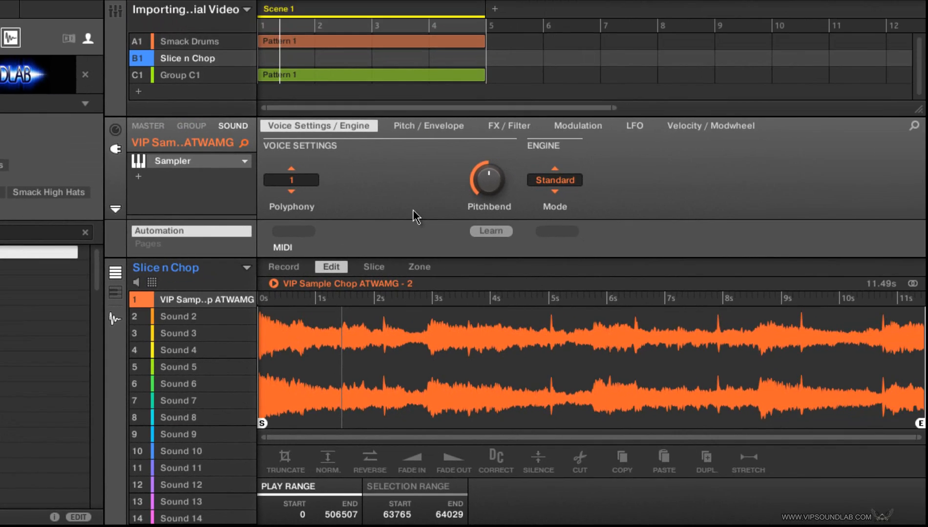
Step: Show the slice view of VIP Sample Chop ATWAMG - 2 and audition its four split slices
{"action": "key", "text": "F3"}
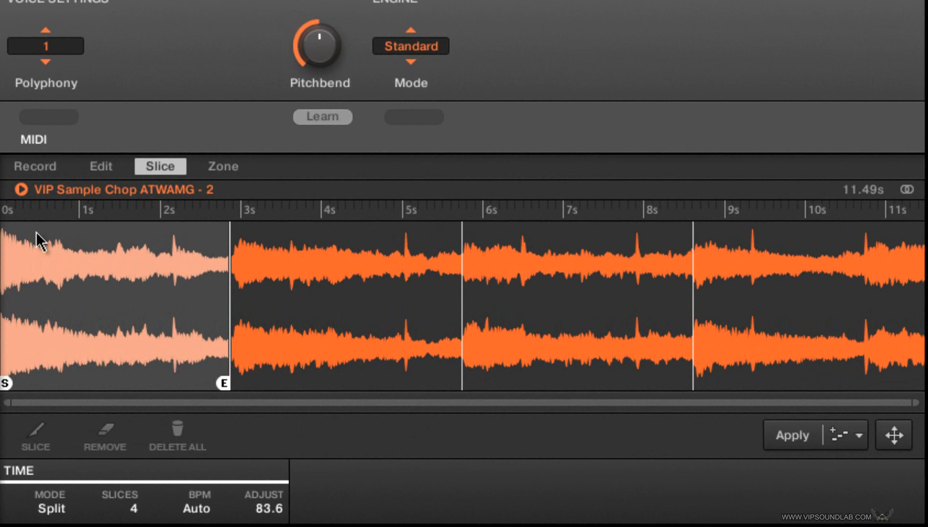
{"action": "left_click", "coordinate": [360, 227]}
{"action": "left_click", "coordinate": [653, 273]}
{"action": "left_click", "coordinate": [769, 276]}
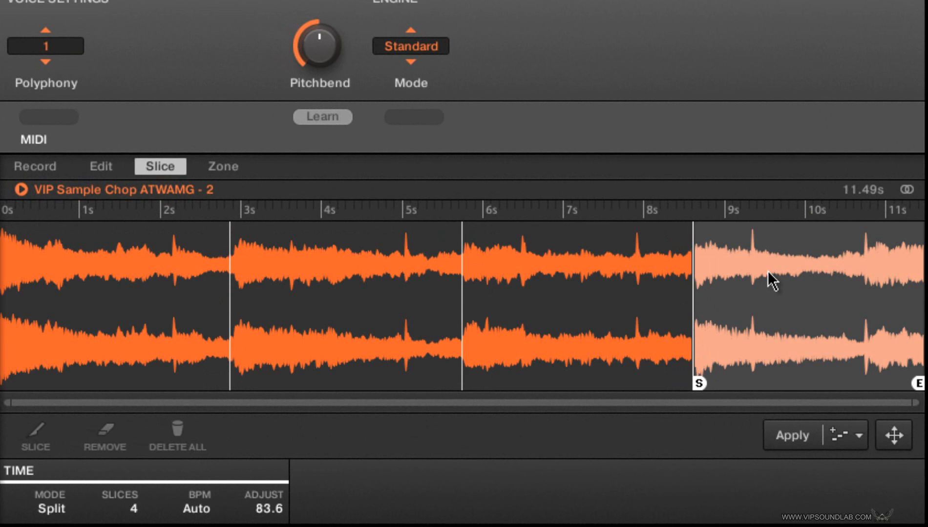
{"action": "left_click", "coordinate": [583, 337]}
{"action": "left_click", "coordinate": [238, 317]}
{"action": "left_click", "coordinate": [178, 285]}
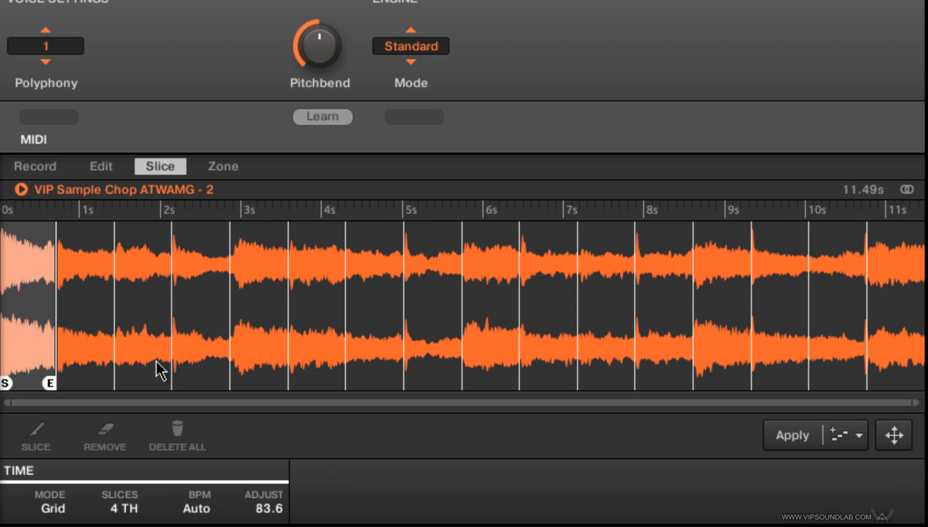
Step: Audition the 4 TH grid slices and export them all onto Group C1 as separate sounds with their own pattern
{"action": "left_click", "coordinate": [161, 372]}
{"action": "left_click", "coordinate": [89, 335]}
{"action": "left_click", "coordinate": [8, 263]}
{"action": "left_click", "coordinate": [90, 278]}
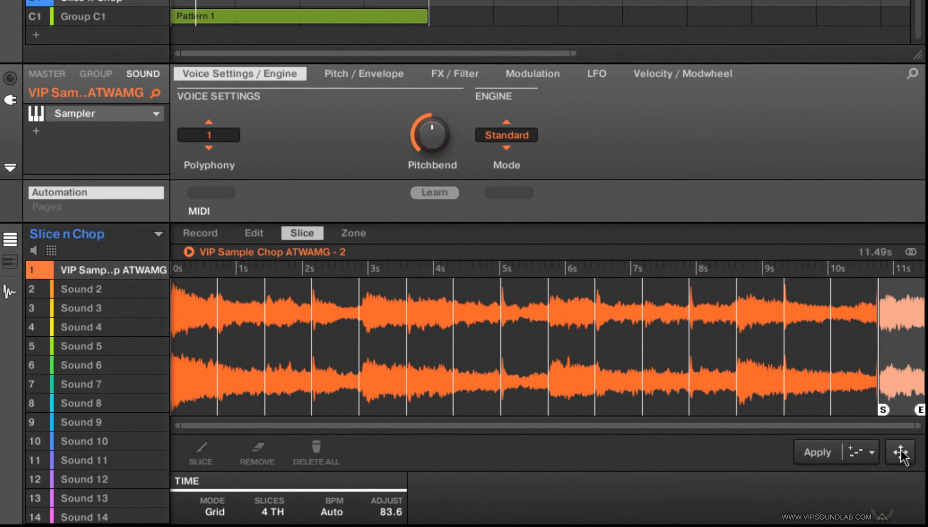
{"action": "left_click_drag", "start_coordinate": [901, 454], "coordinate": [116, 22]}
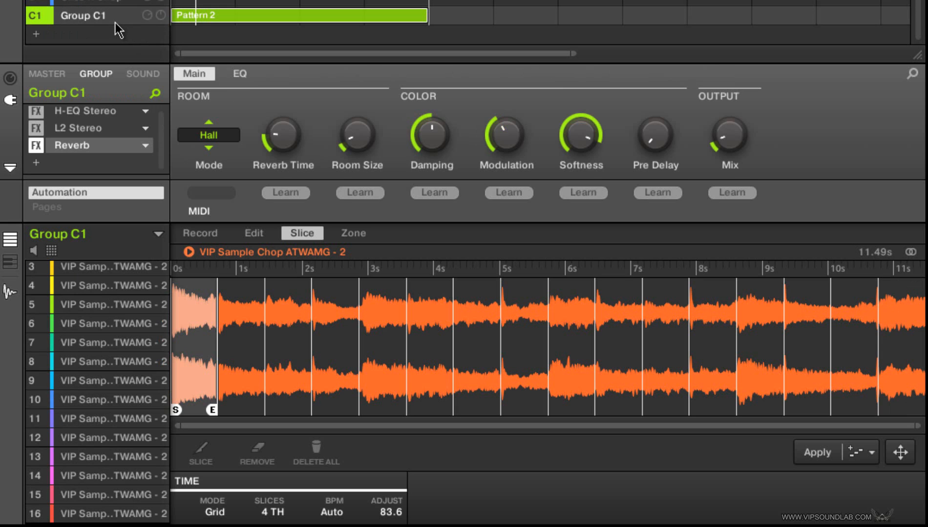
Step: Set the sampler polyphony to 1 for all sixteen slice sounds in Group C1
{"action": "left_click", "coordinate": [133, 77]}
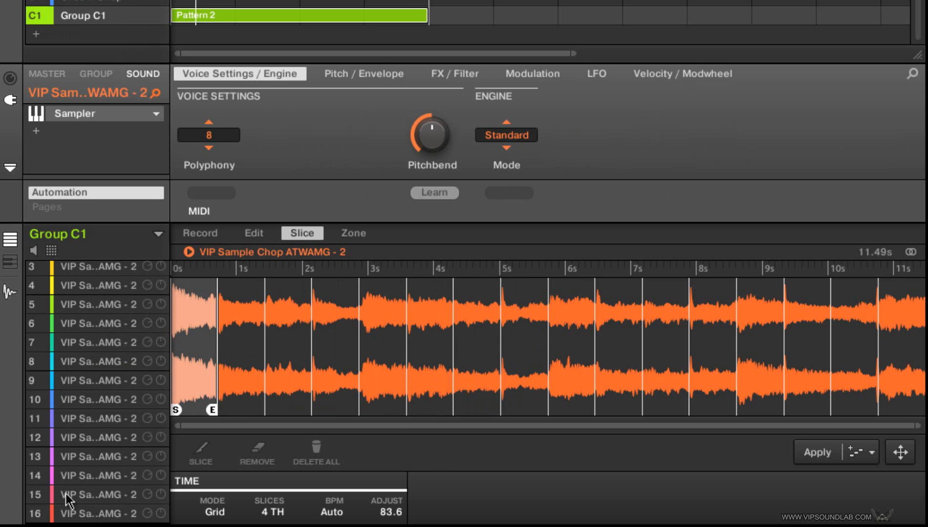
{"action": "left_click", "coordinate": [72, 513]}
{"action": "scroll", "coordinate": [92, 457], "scroll_direction": "up", "scroll_amount": 2}
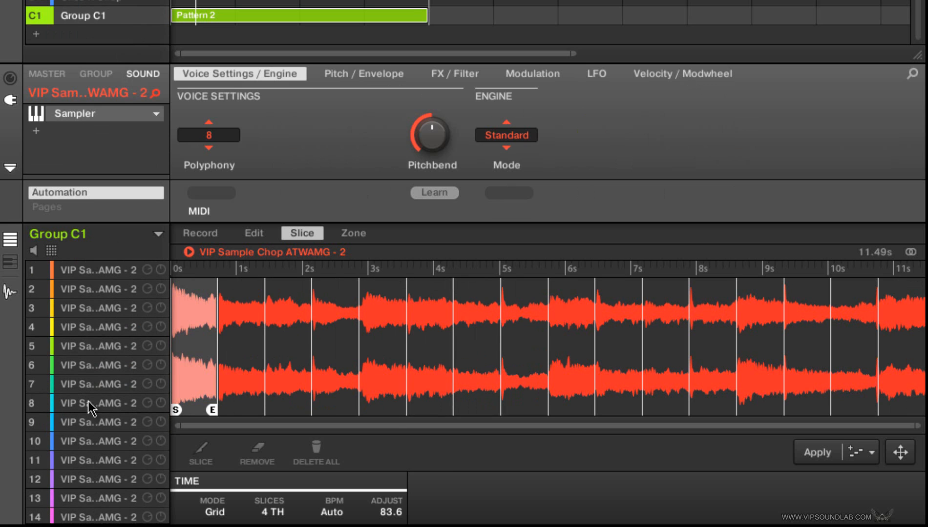
{"action": "scroll", "coordinate": [105, 288], "scroll_direction": "up", "scroll_amount": 1}
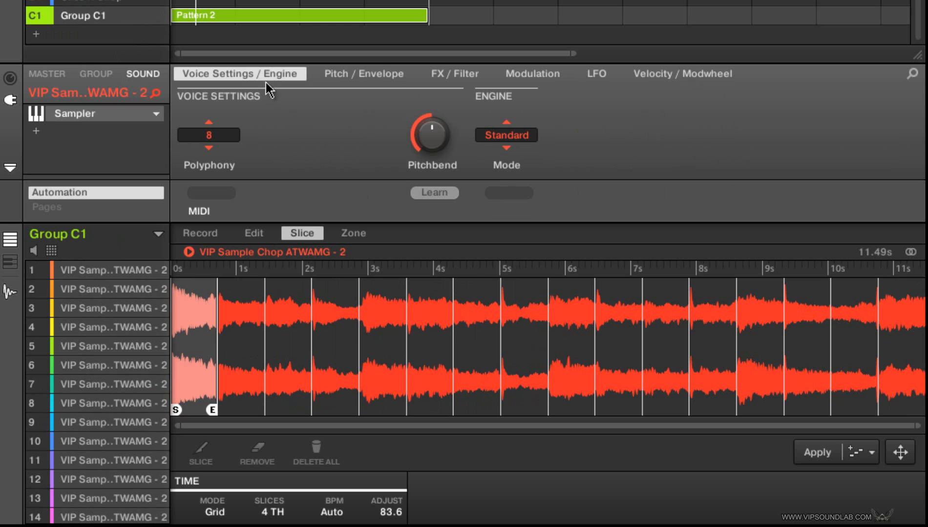
{"action": "left_click", "coordinate": [211, 120]}
Step: Assign all the selected slice sounds in Group C1 to the same choke group
{"action": "left_click", "coordinate": [51, 250]}
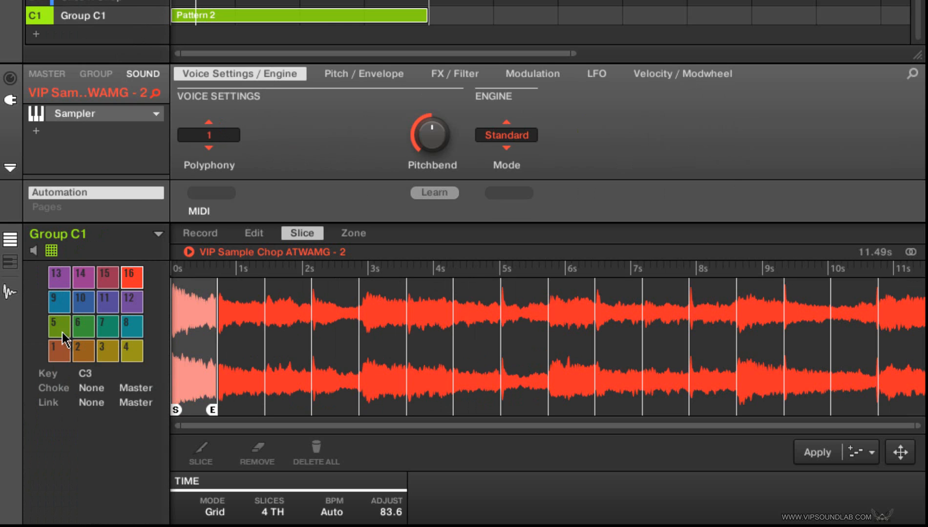
{"action": "left_click", "coordinate": [92, 389]}
{"action": "left_click", "coordinate": [108, 363]}
{"action": "left_click", "coordinate": [52, 250]}
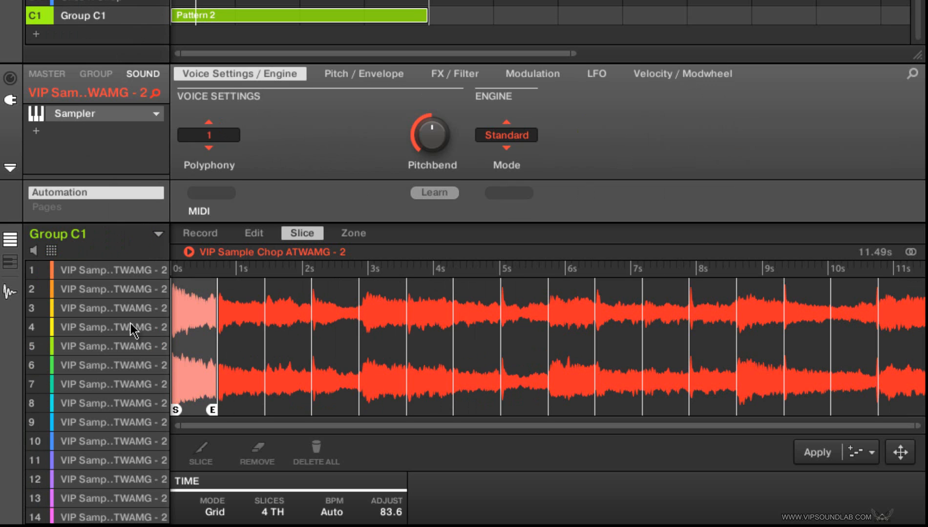
{"action": "left_click", "coordinate": [104, 307]}
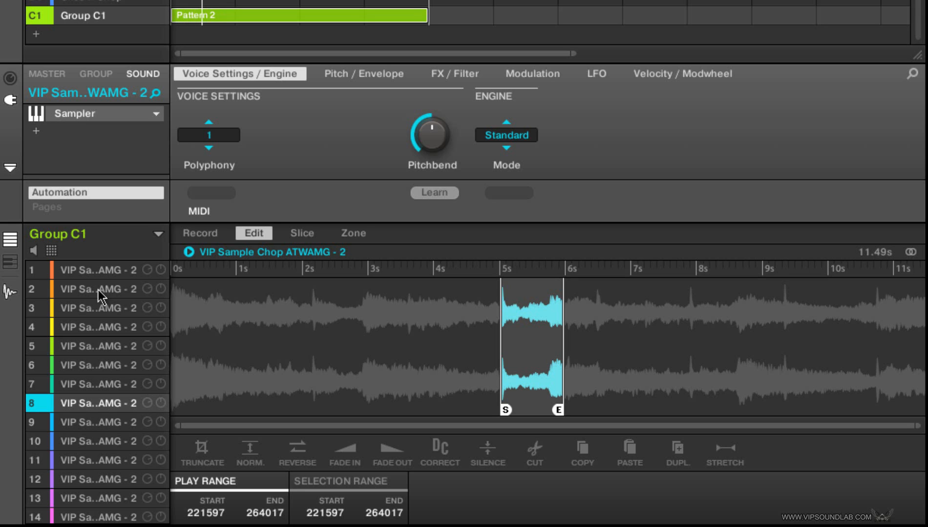
Step: Play back Pattern 2 of Group C1 and examine the sequence of slice notes across all sixteen sounds
{"action": "left_click", "coordinate": [10, 292]}
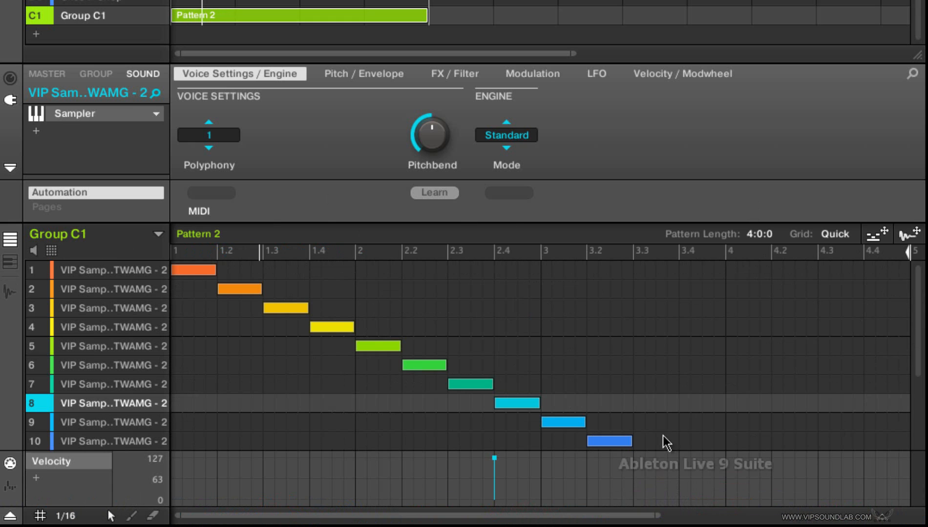
{"action": "left_click_drag", "start_coordinate": [657, 516], "coordinate": [910, 474]}
{"action": "mouse_move", "coordinate": [917, 306]}
{"action": "left_mouse_down"}
{"action": "mouse_move", "coordinate": [916, 390]}
{"action": "mouse_move", "coordinate": [918, 290]}
{"action": "mouse_move", "coordinate": [921, 390]}
{"action": "mouse_move", "coordinate": [924, 311]}
{"action": "left_mouse_up"}
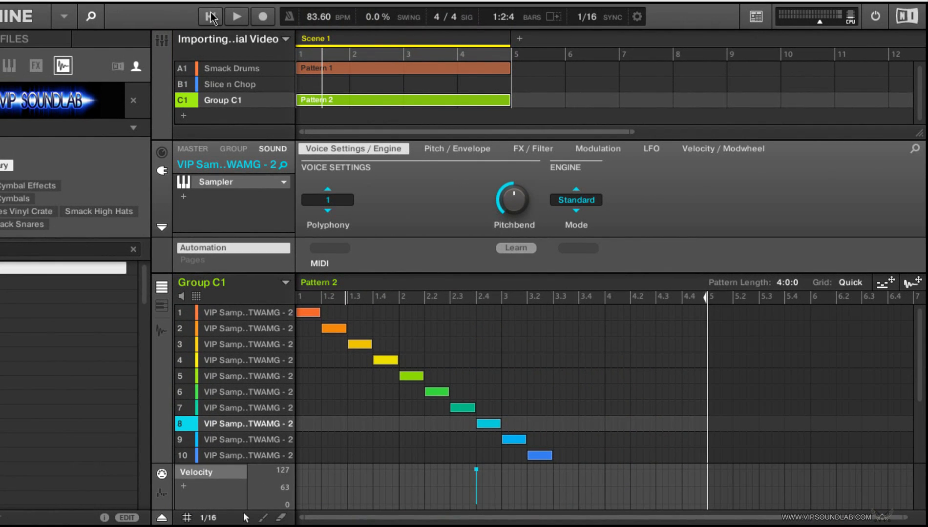
{"action": "left_click", "coordinate": [211, 16]}
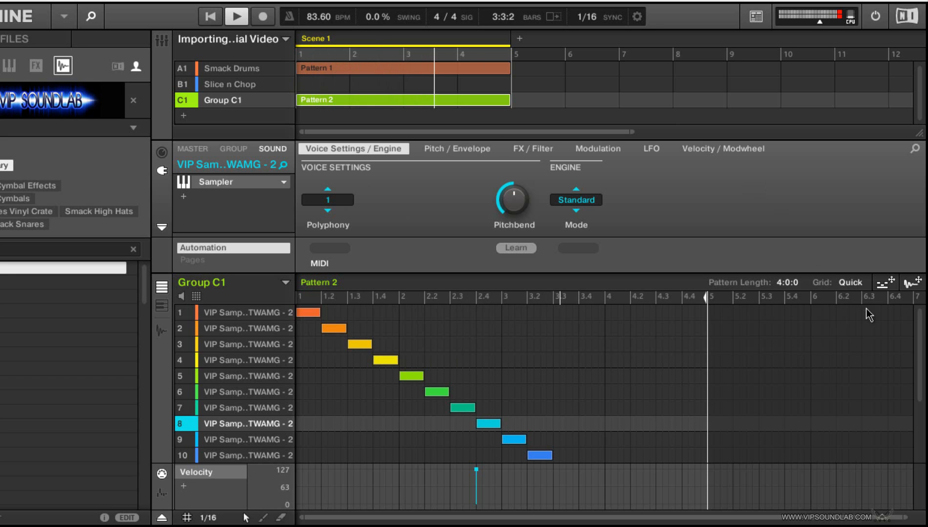
{"action": "scroll", "coordinate": [917, 325], "scroll_direction": "down", "scroll_amount": 3}
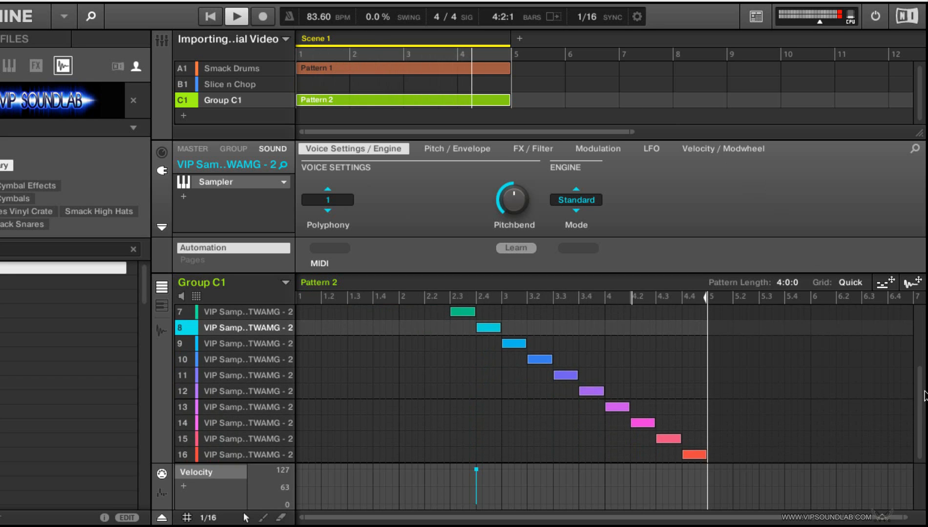
{"action": "scroll", "coordinate": [923, 384], "scroll_direction": "up", "scroll_amount": 1}
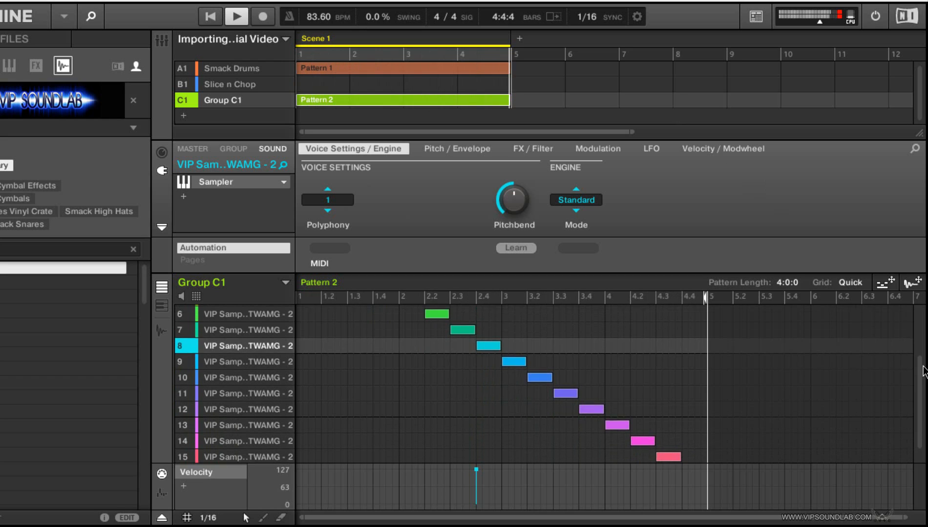
{"action": "scroll", "coordinate": [921, 352], "scroll_direction": "up", "scroll_amount": 3}
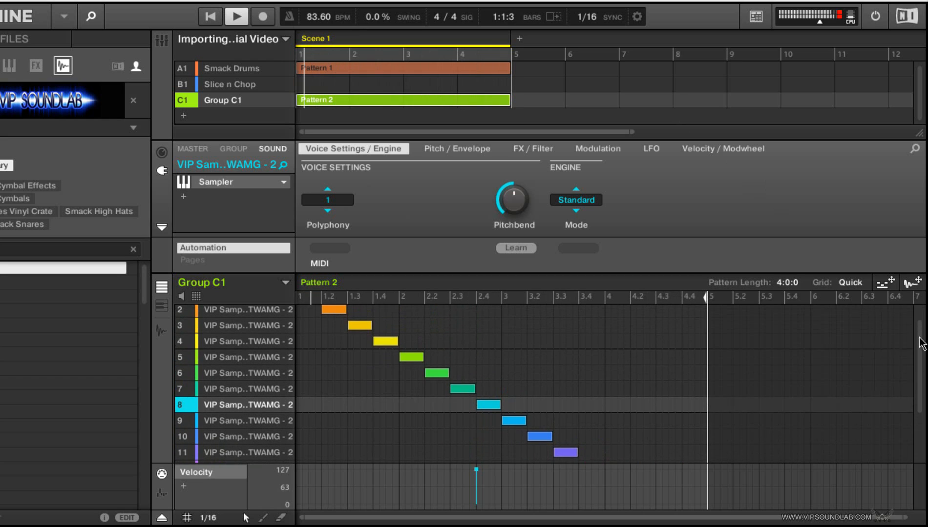
{"action": "left_click", "coordinate": [237, 17]}
Step: Delete all the automatically placed slice notes of sounds 1 to 16 from Pattern 2
{"action": "left_click_drag", "start_coordinate": [428, 322], "coordinate": [321, 398]}
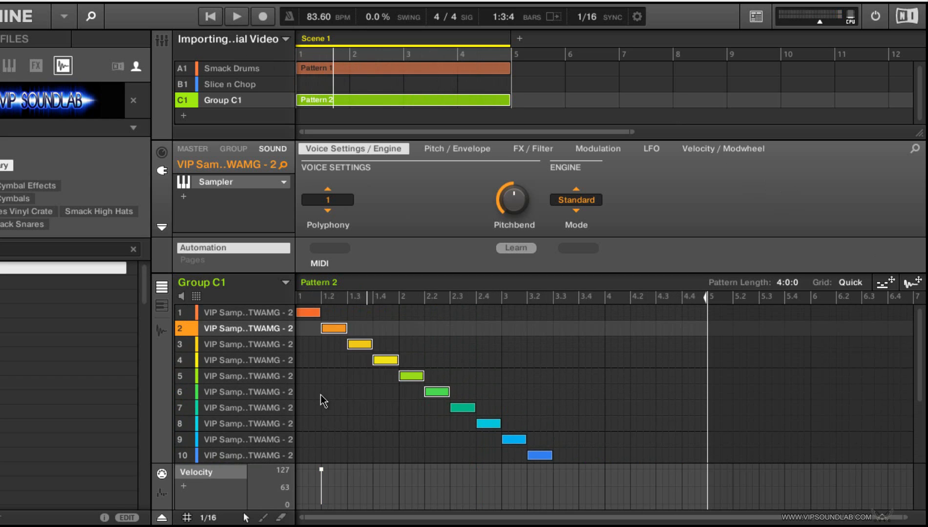
{"action": "key", "text": "Delete"}
{"action": "left_click_drag", "start_coordinate": [326, 349], "coordinate": [317, 314]}
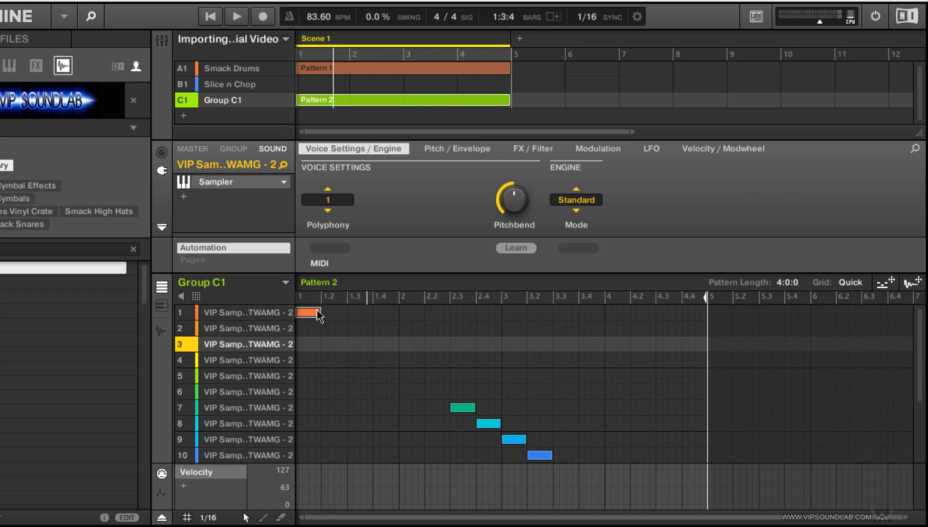
{"action": "key", "text": "Delete"}
{"action": "left_click", "coordinate": [442, 357]}
{"action": "left_click_drag", "start_coordinate": [442, 362], "coordinate": [553, 445]}
{"action": "key", "text": "Delete"}
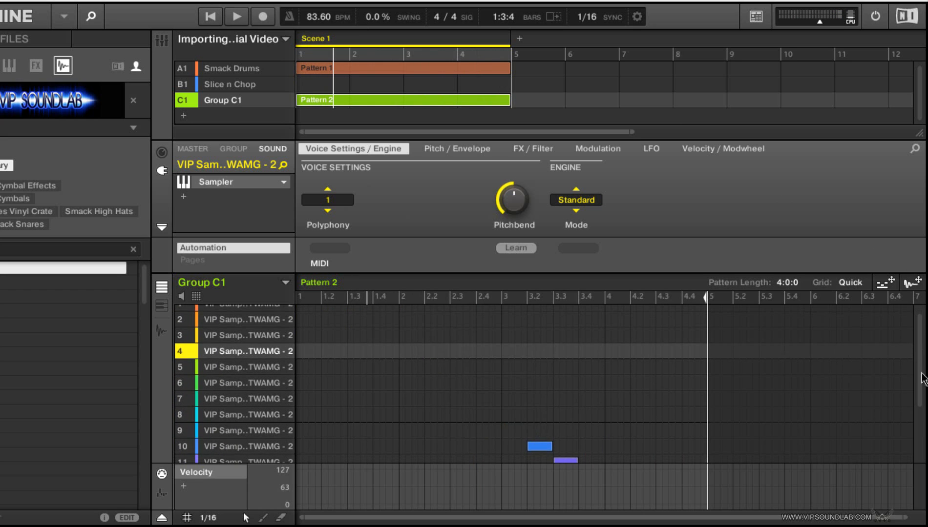
{"action": "scroll", "coordinate": [921, 379], "scroll_direction": "down", "scroll_amount": 3}
{"action": "left_click_drag", "start_coordinate": [521, 343], "coordinate": [738, 461]}
{"action": "key", "text": "Delete"}
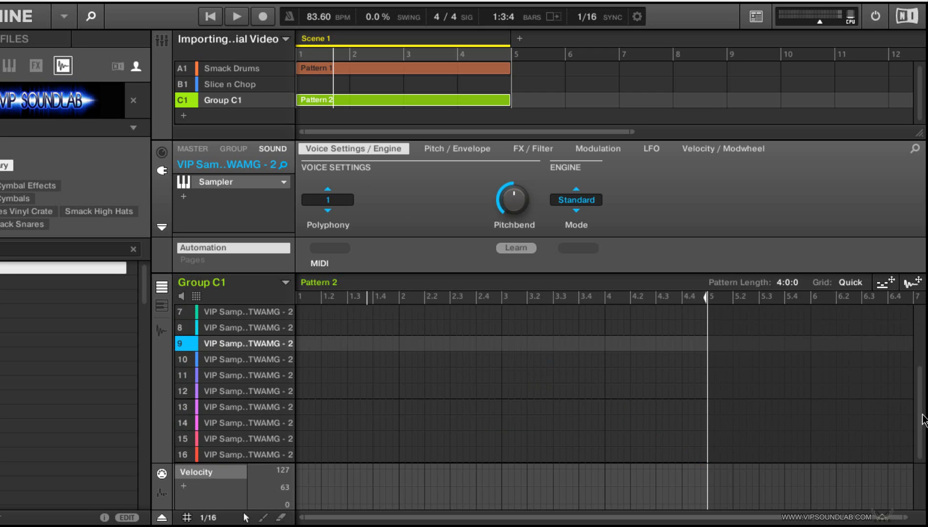
{"action": "left_click_drag", "start_coordinate": [922, 420], "coordinate": [927, 336]}
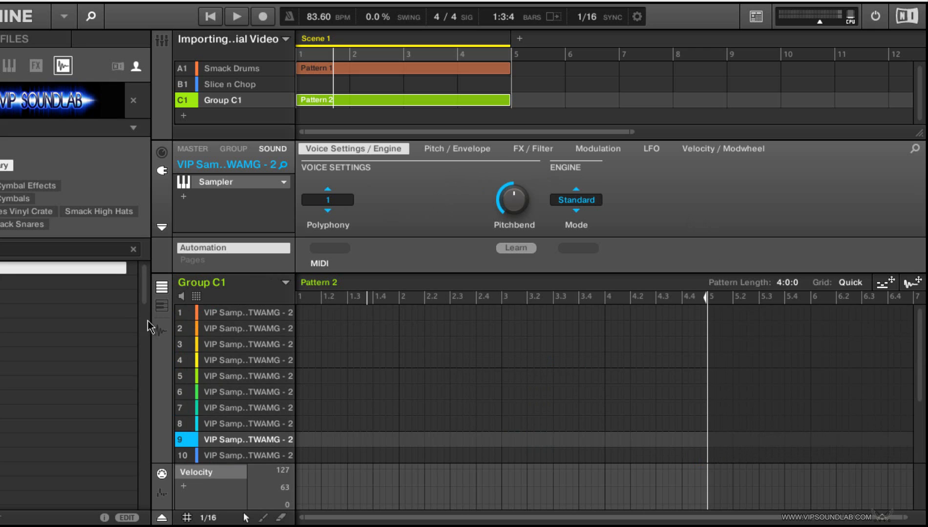
Step: Examine the time-stretch settings and mode options for sound 9's sample, and leave them without applying a stretch
{"action": "left_click", "coordinate": [158, 330]}
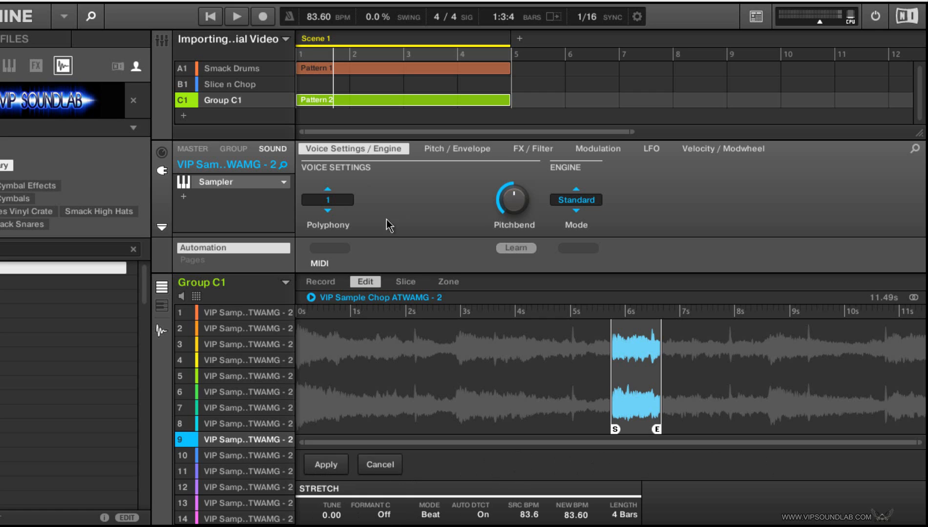
{"action": "left_click", "coordinate": [430, 515]}
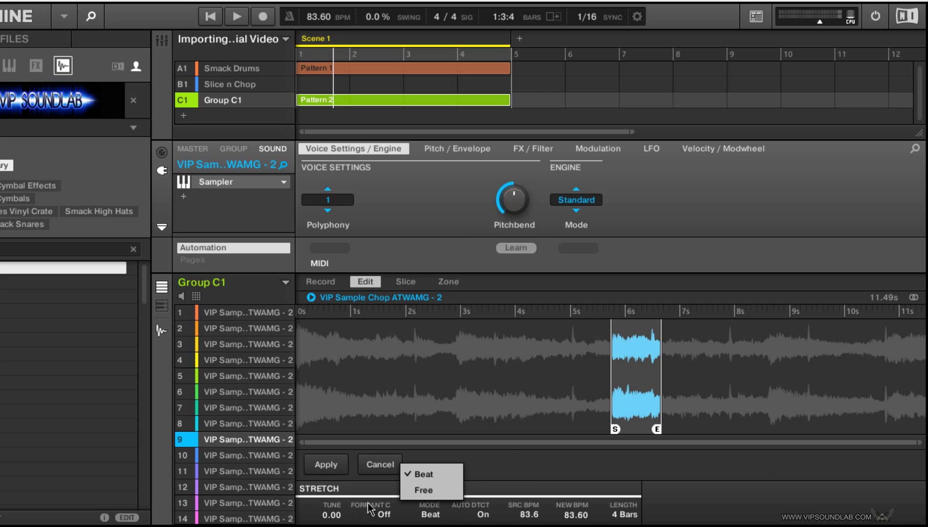
{"action": "left_click", "coordinate": [688, 495]}
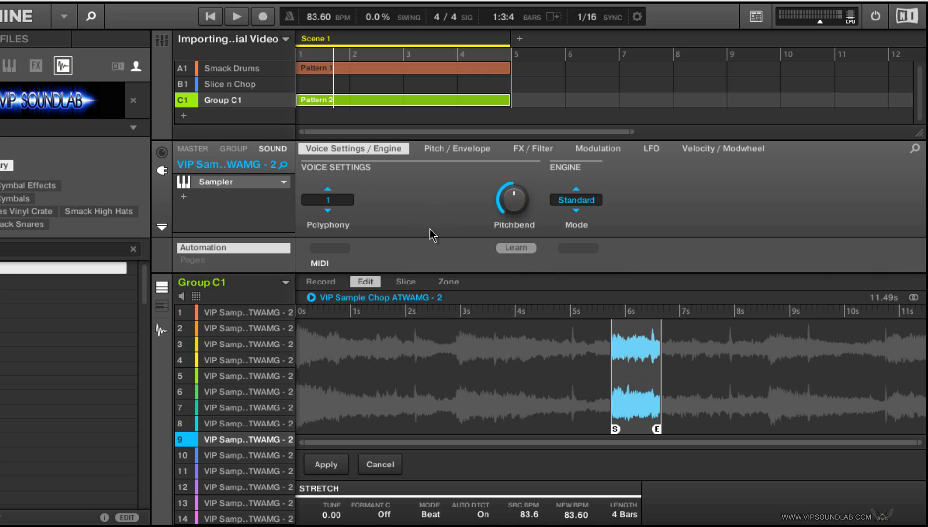
{"action": "key", "text": "ctrl+e"}
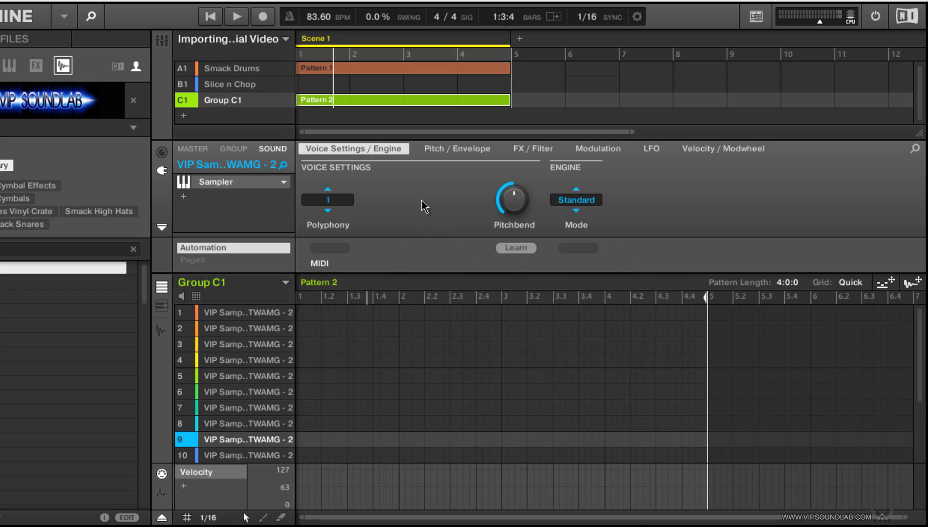
{"action": "key", "text": "ctrl+e"}
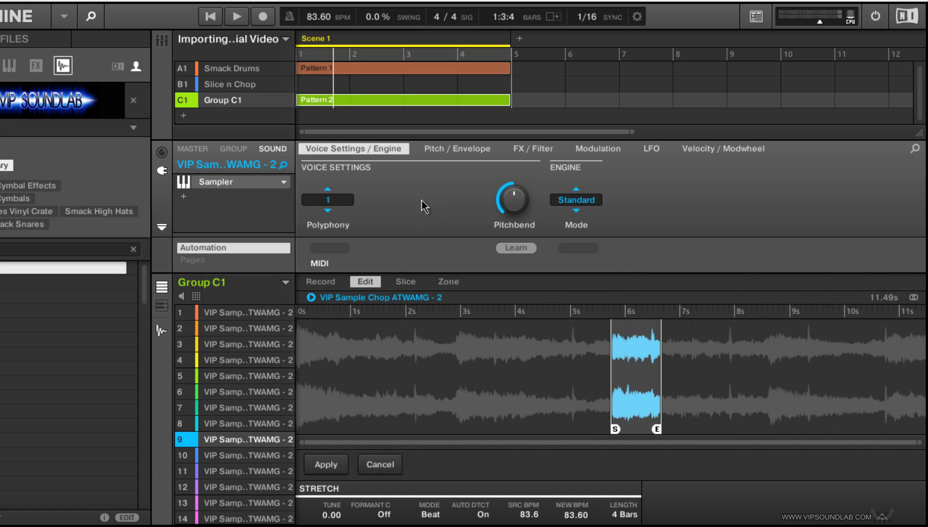
{"action": "key", "text": "Escape"}
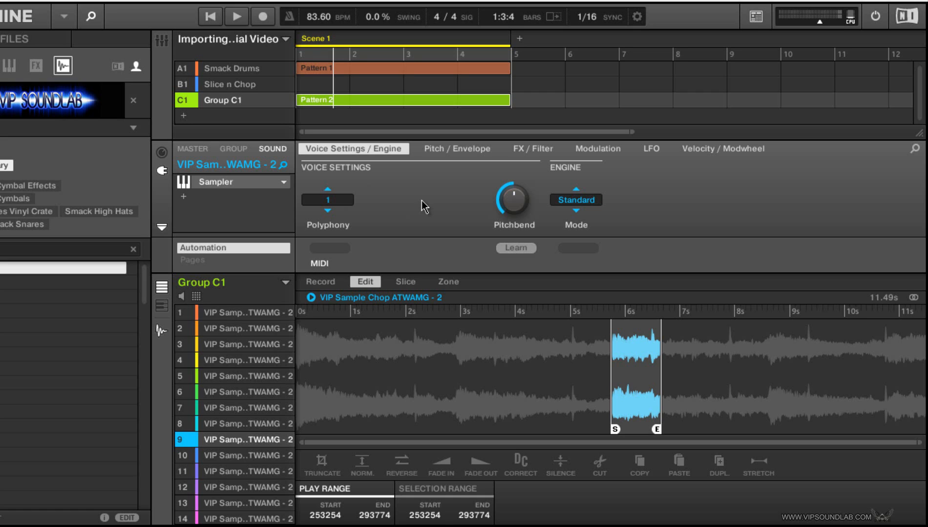
Step: Check the note grid of Group C1's Pattern 2, return to the sample editor, and select the Slice n Chop group
{"action": "key", "text": "space"}
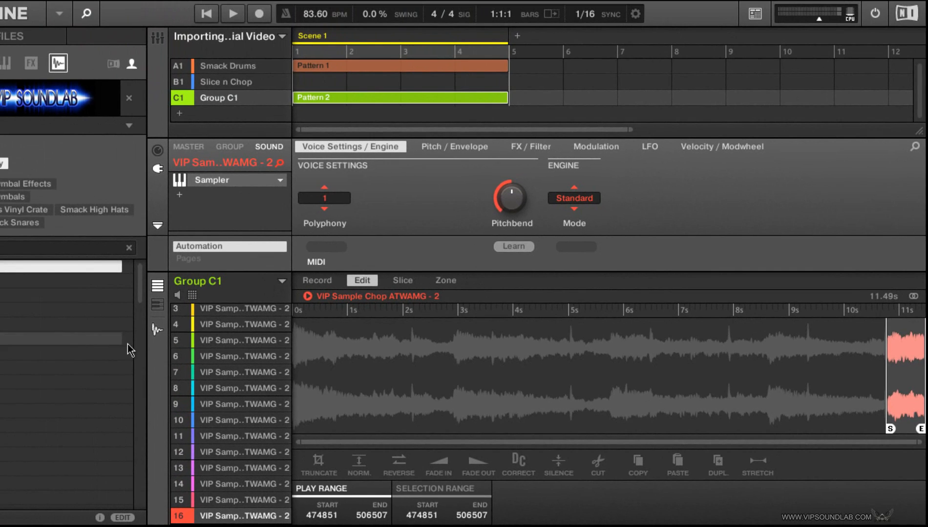
{"action": "left_click", "coordinate": [157, 334]}
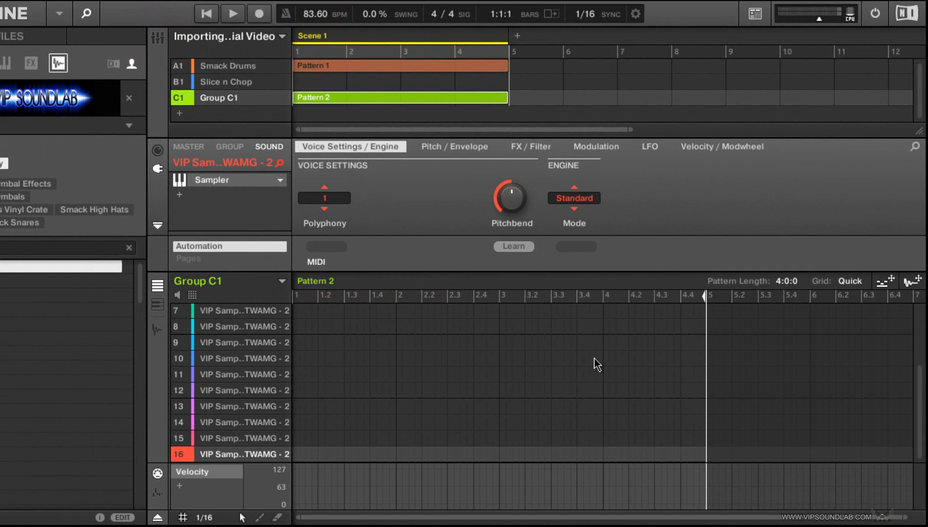
{"action": "left_click", "coordinate": [157, 334]}
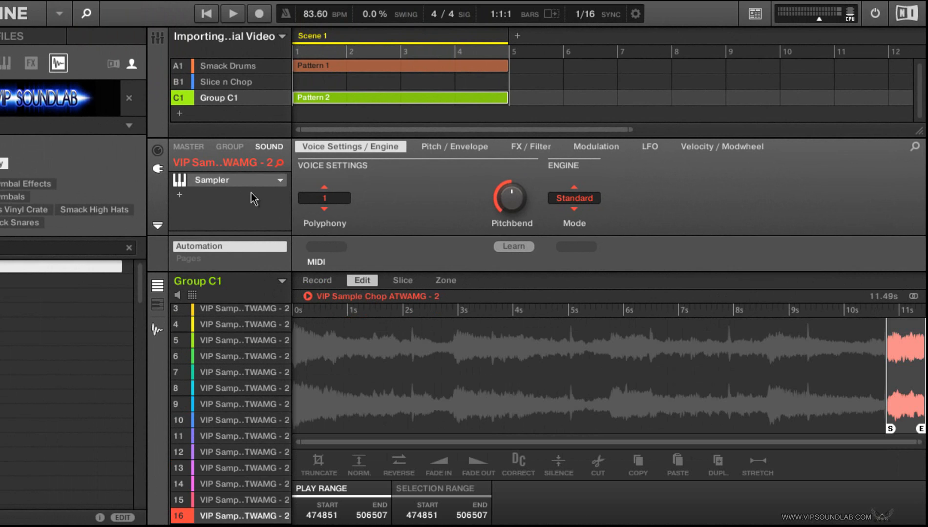
{"action": "left_click", "coordinate": [236, 86]}
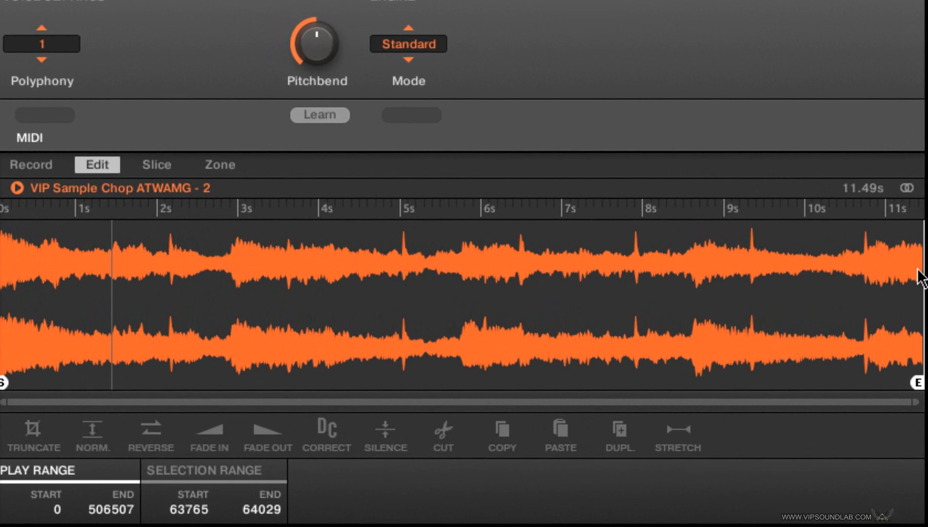
Step: Try a fade-out on the sample from about 7.2 seconds to near its end, and undo the fade
{"action": "left_click_drag", "start_coordinate": [922, 353], "coordinate": [809, 367]}
{"action": "left_click_drag", "start_coordinate": [749, 282], "coordinate": [580, 293]}
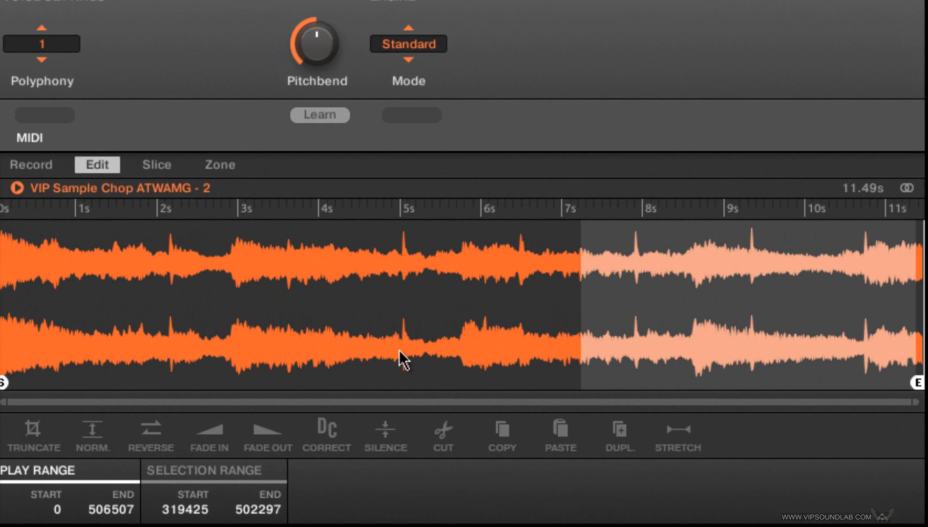
{"action": "left_click", "coordinate": [262, 432]}
{"action": "left_click", "coordinate": [262, 432]}
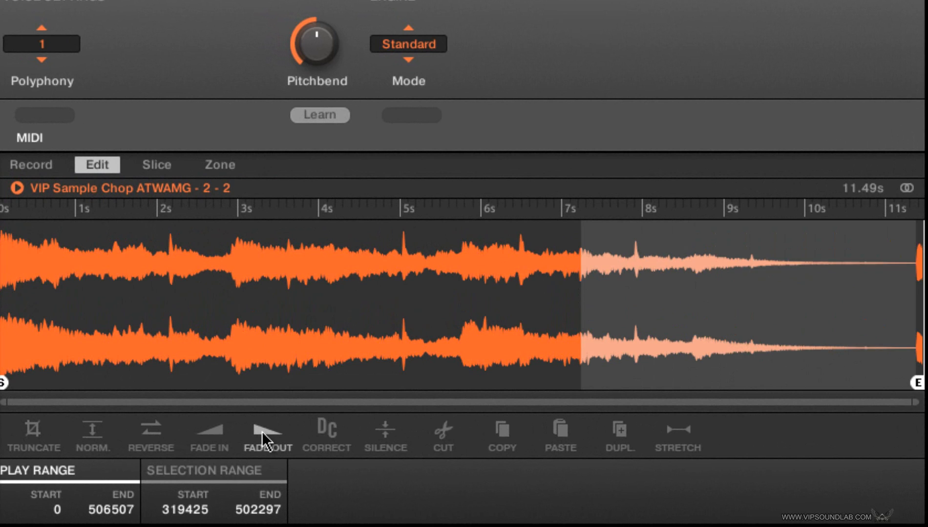
{"action": "key", "text": "ctrl+z"}
{"action": "key", "text": "ctrl+z"}
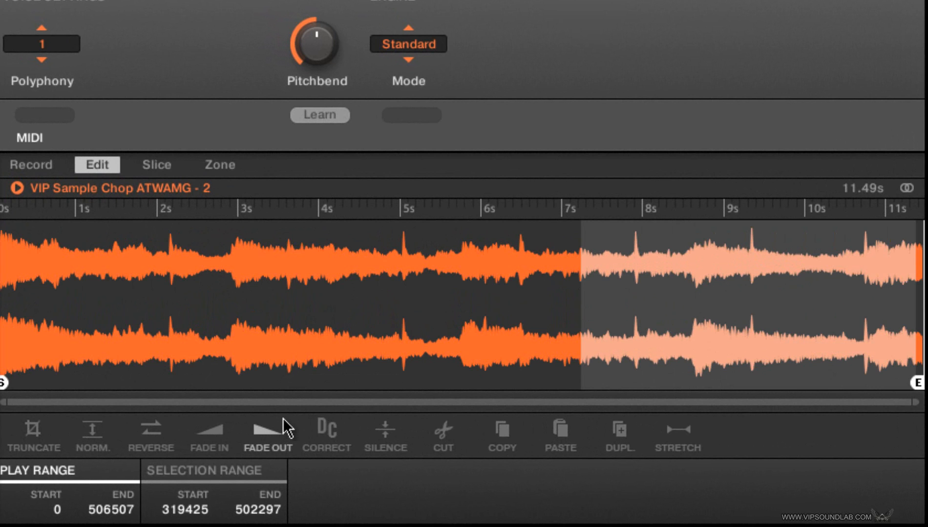
Step: Try cutting the section from about 4.2 to 5.3 seconds out of the sample, and undo the cut
{"action": "left_click", "coordinate": [332, 359]}
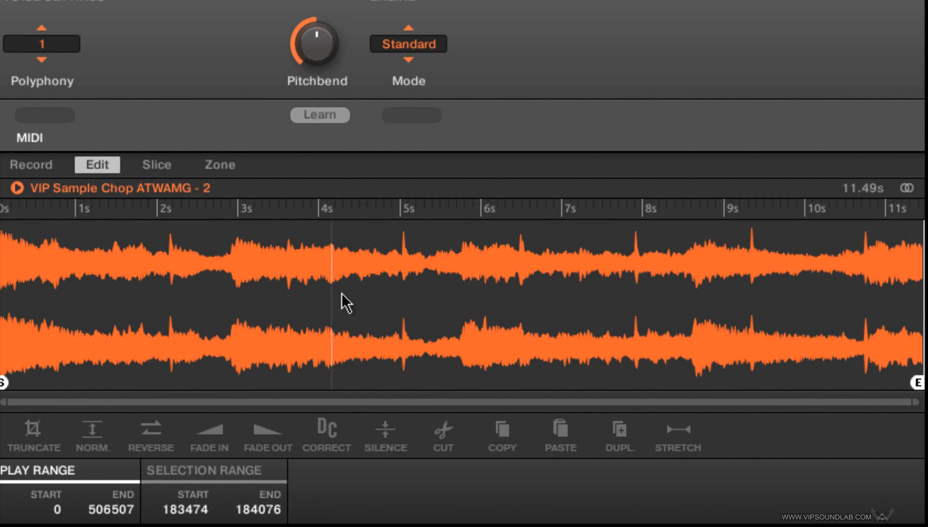
{"action": "left_click_drag", "start_coordinate": [346, 303], "coordinate": [434, 269]}
{"action": "left_click", "coordinate": [447, 432]}
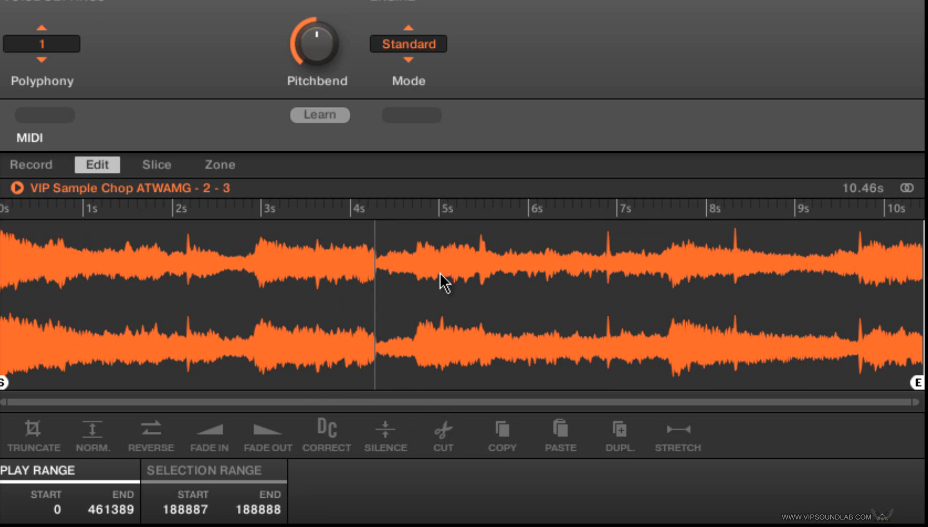
{"action": "key", "text": "ctrl+z"}
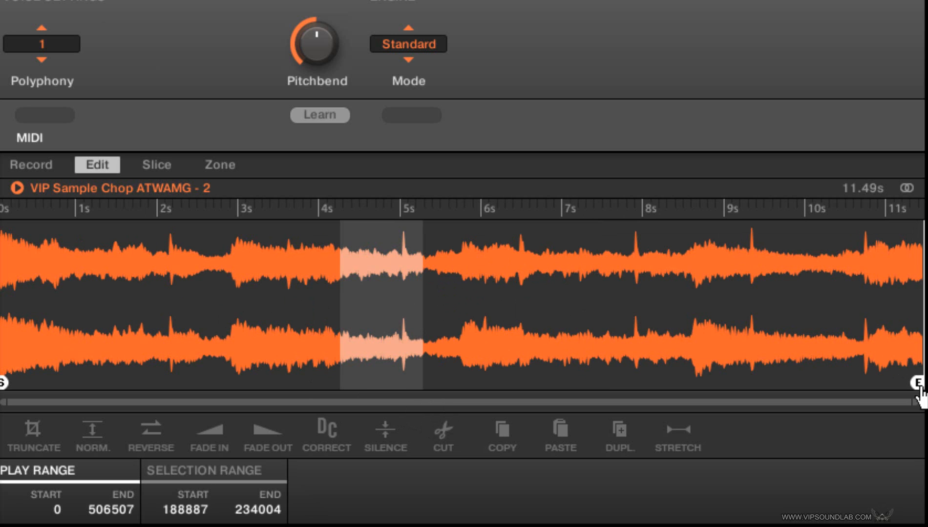
Step: Try silencing the narrow transient spike just after 2 seconds in the sample, and undo the silence edit
{"action": "left_click_drag", "start_coordinate": [916, 393], "coordinate": [853, 403]}
{"action": "left_click_drag", "start_coordinate": [508, 402], "coordinate": [293, 402]}
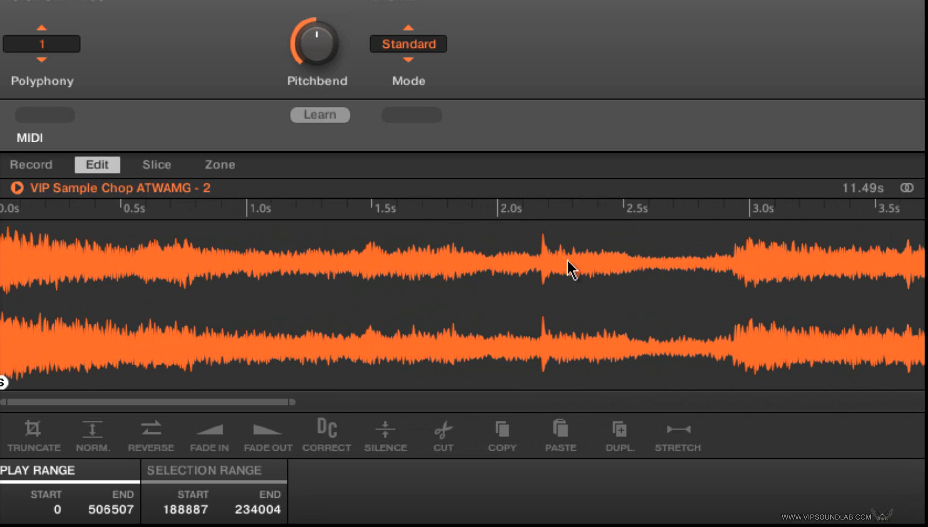
{"action": "mouse_move", "coordinate": [548, 259]}
{"action": "left_mouse_down"}
{"action": "mouse_move", "coordinate": [539, 248]}
{"action": "mouse_move", "coordinate": [538, 259]}
{"action": "left_mouse_up"}
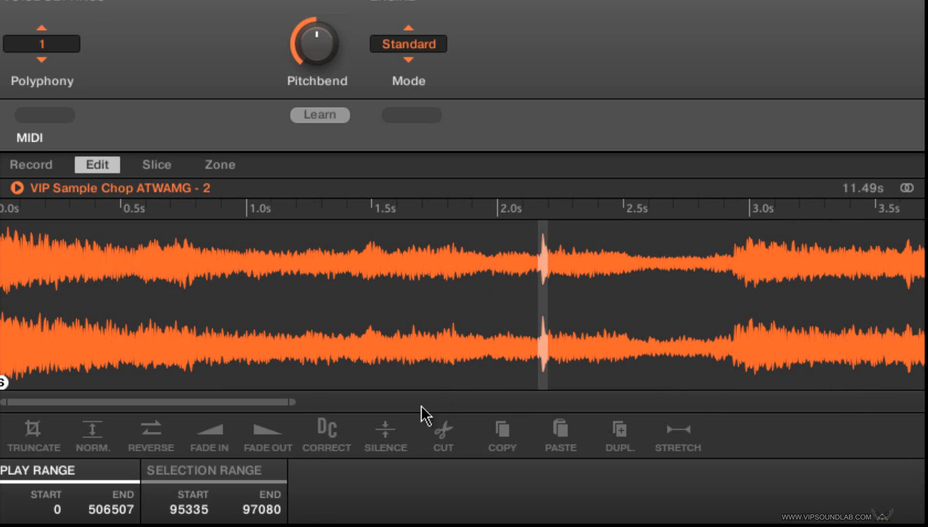
{"action": "left_click", "coordinate": [384, 434]}
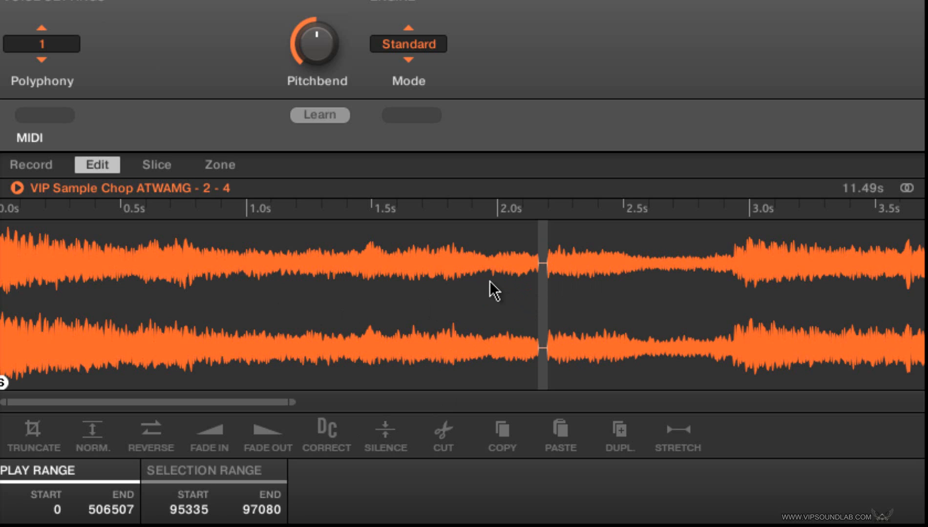
{"action": "key", "text": "space"}
{"action": "key", "text": "ctrl+z"}
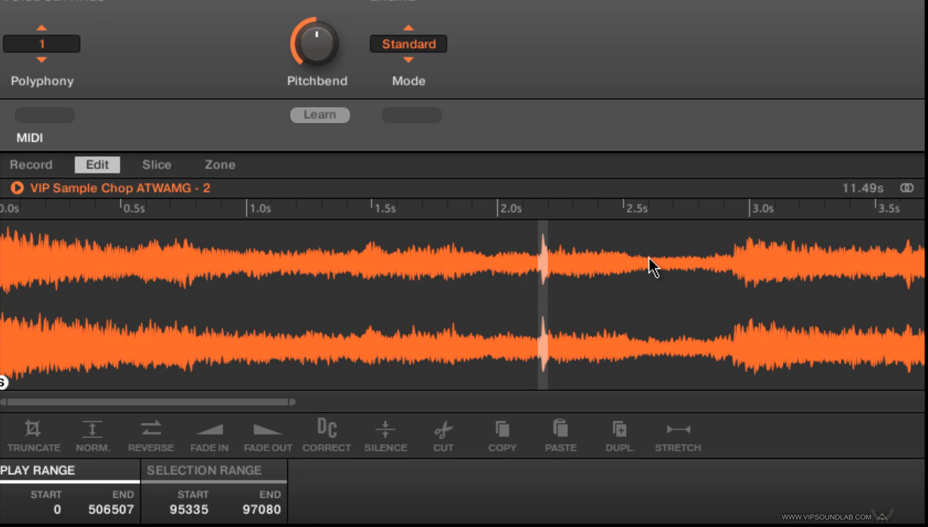
Step: Try replacing the section from about 5 to 5.7 seconds with a copied section and normalizing it, undoing each edit
{"action": "left_click", "coordinate": [608, 302]}
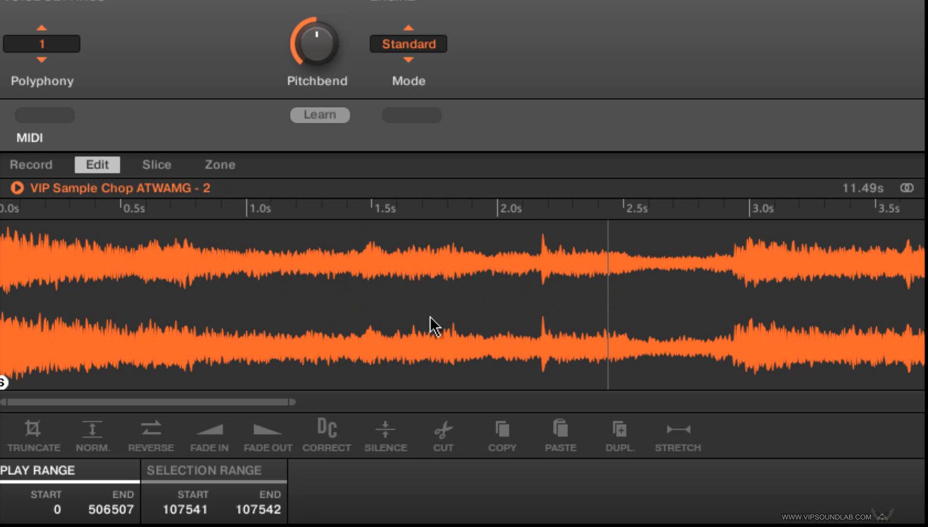
{"action": "left_click_drag", "start_coordinate": [292, 401], "coordinate": [652, 354]}
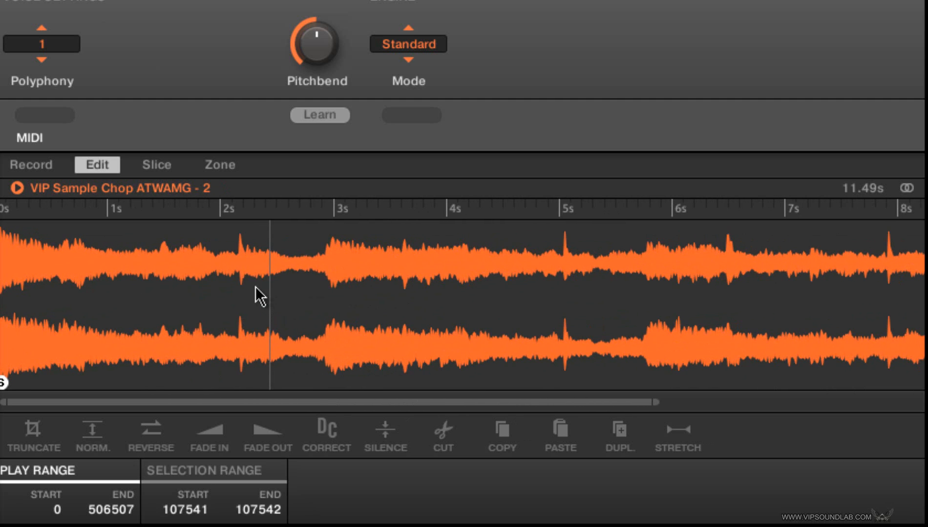
{"action": "left_click_drag", "start_coordinate": [234, 298], "coordinate": [324, 288]}
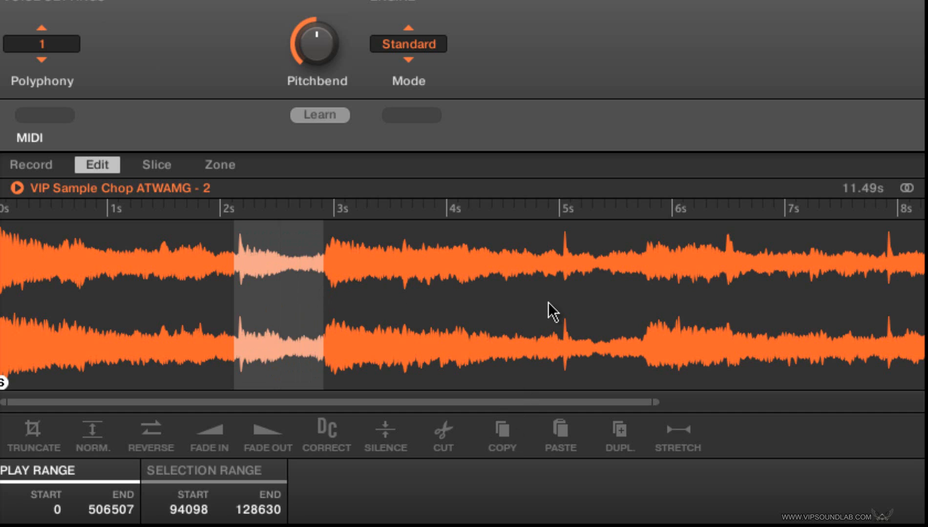
{"action": "left_click_drag", "start_coordinate": [565, 291], "coordinate": [642, 279]}
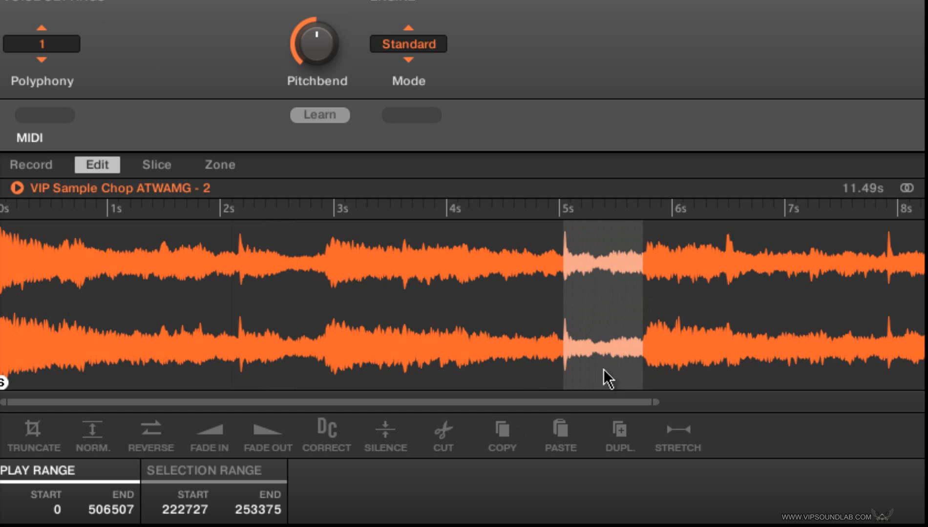
{"action": "left_click", "coordinate": [561, 430]}
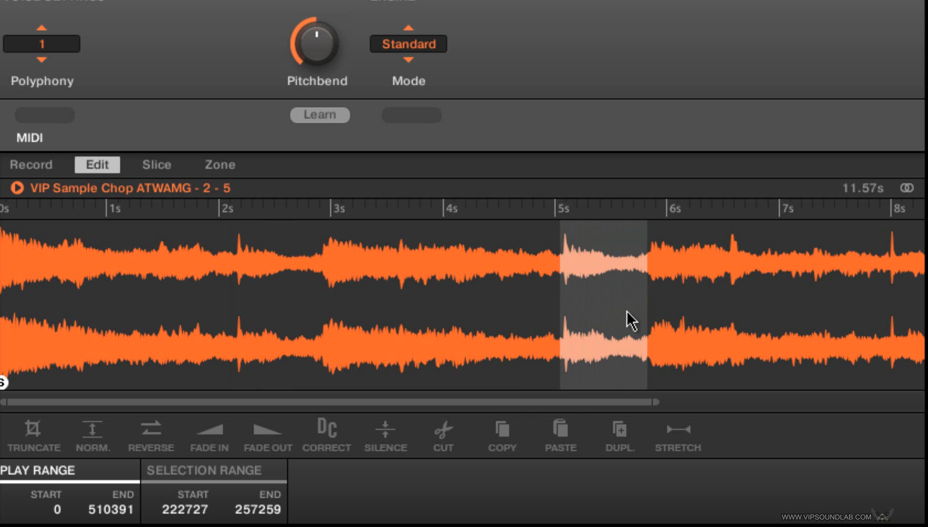
{"action": "key", "text": "ctrl+z"}
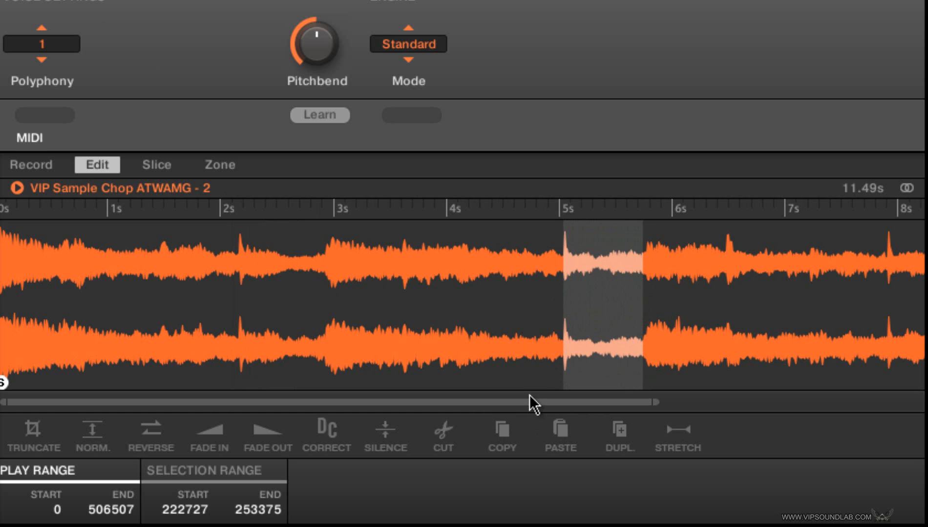
{"action": "left_click", "coordinate": [91, 435]}
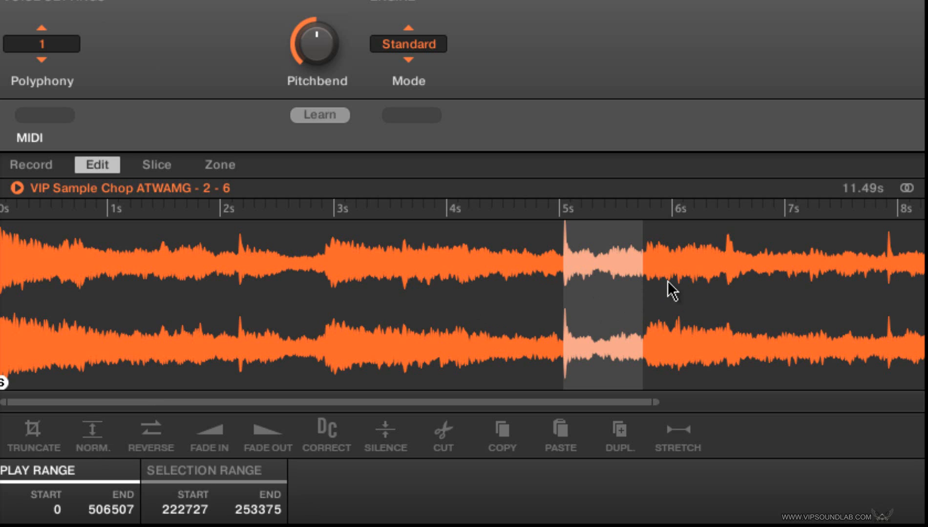
{"action": "key", "text": "ctrl+z"}
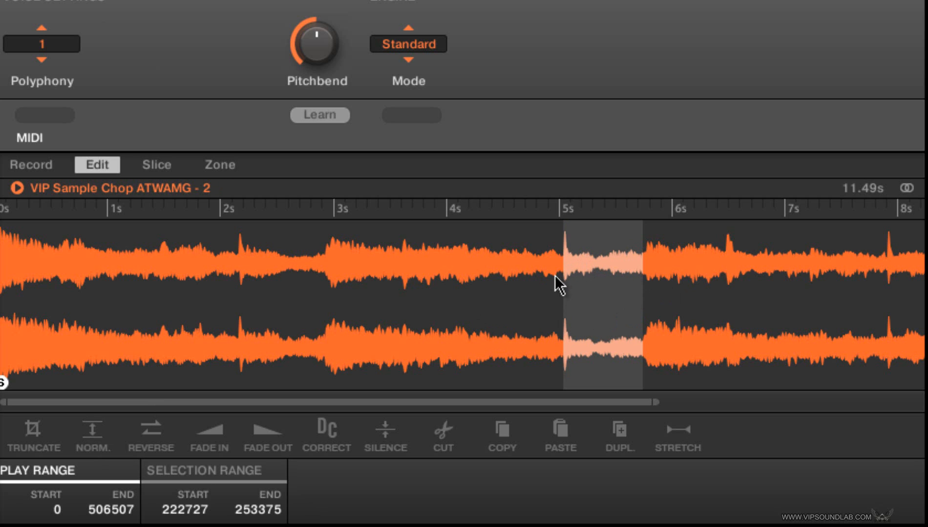
Step: Try lowering the zone's upper velocity limit to 38 and its root key to C2, restoring the full range and C3
{"action": "left_click", "coordinate": [220, 166]}
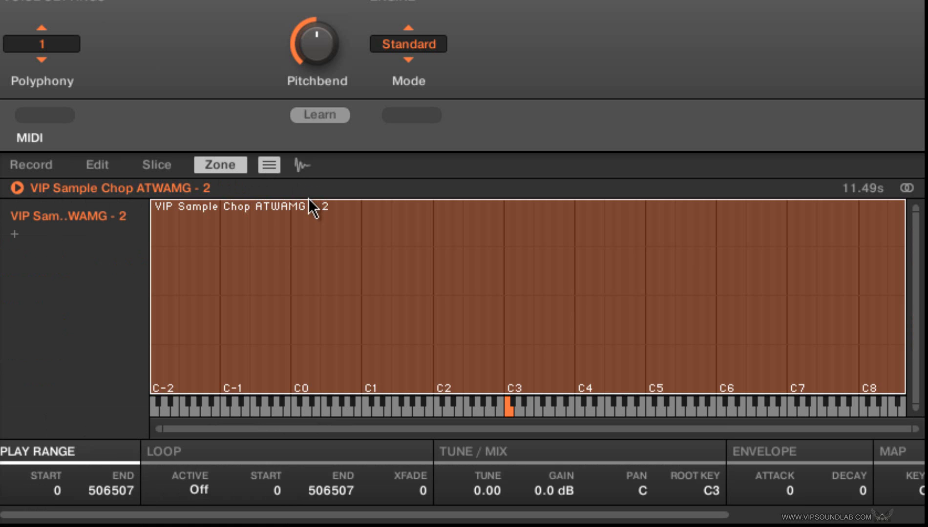
{"action": "left_click_drag", "start_coordinate": [308, 200], "coordinate": [309, 337]}
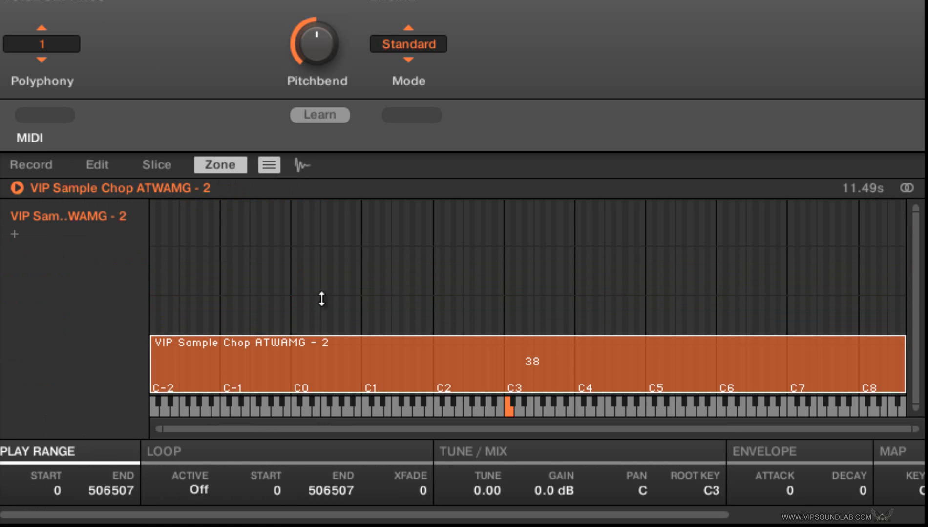
{"action": "left_click_drag", "start_coordinate": [321, 299], "coordinate": [346, 190]}
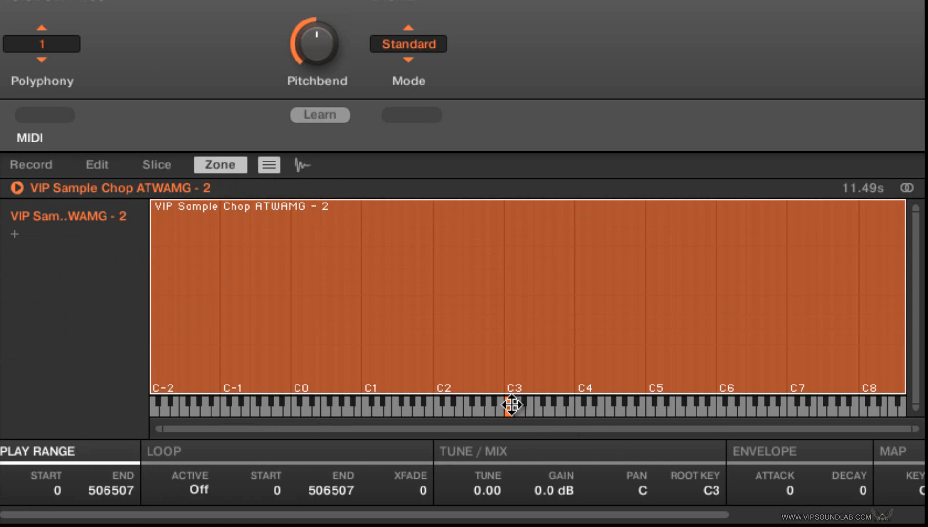
{"action": "mouse_move", "coordinate": [508, 405]}
{"action": "left_mouse_down"}
{"action": "mouse_move", "coordinate": [428, 393]}
{"action": "mouse_move", "coordinate": [217, 439]}
{"action": "mouse_move", "coordinate": [151, 435]}
{"action": "mouse_move", "coordinate": [381, 403]}
{"action": "mouse_move", "coordinate": [679, 404]}
{"action": "mouse_move", "coordinate": [360, 403]}
{"action": "mouse_move", "coordinate": [439, 399]}
{"action": "mouse_move", "coordinate": [354, 409]}
{"action": "mouse_move", "coordinate": [458, 401]}
{"action": "mouse_move", "coordinate": [439, 411]}
{"action": "left_mouse_up"}
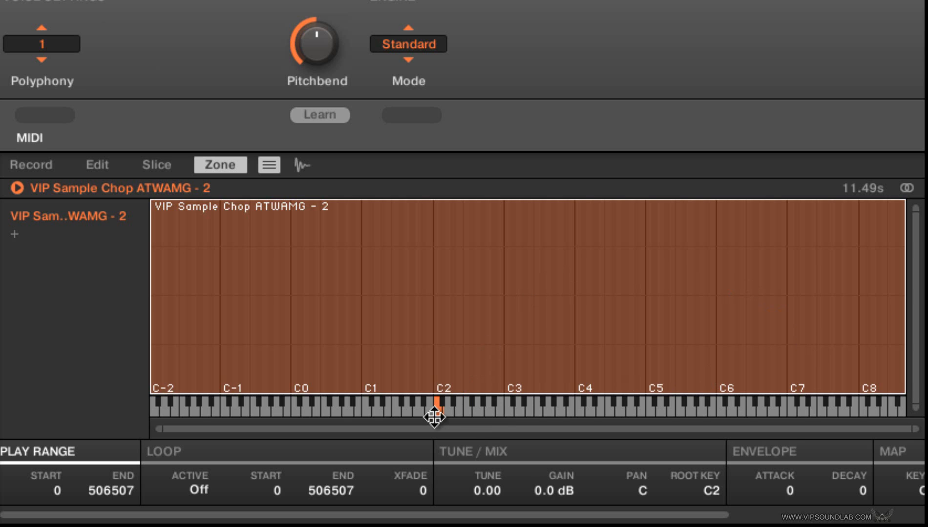
{"action": "left_click_drag", "start_coordinate": [434, 417], "coordinate": [506, 412]}
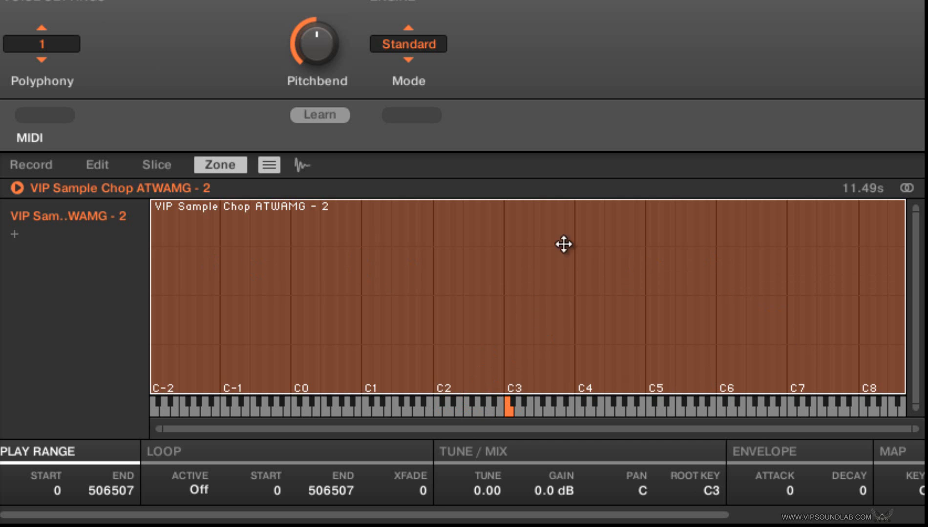
Step: Display the zone's waveform instead of the key map, with the zone list shown and the full sample length in view
{"action": "left_click", "coordinate": [275, 168]}
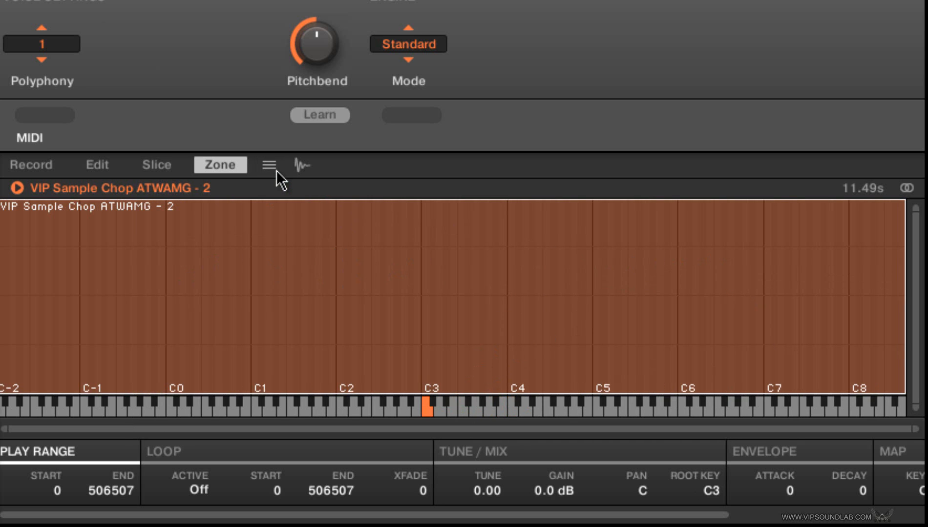
{"action": "left_click", "coordinate": [301, 165]}
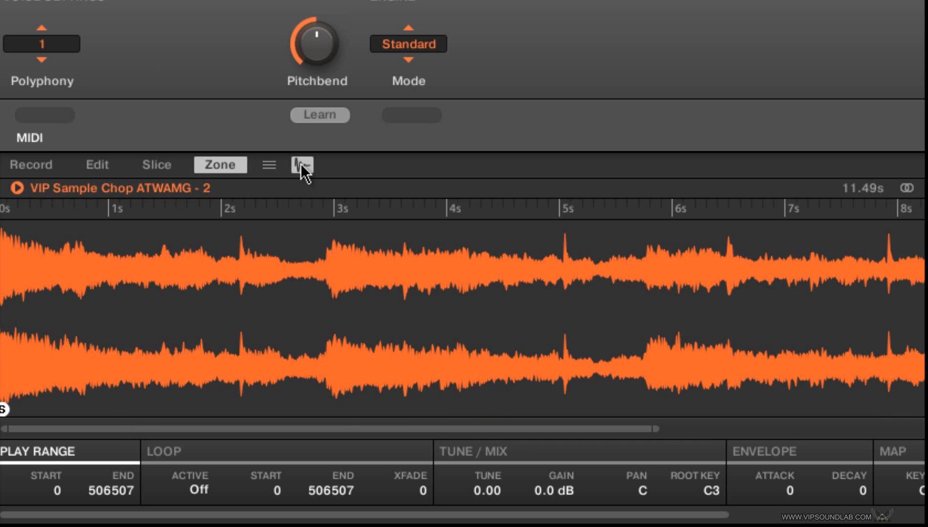
{"action": "left_click", "coordinate": [274, 166]}
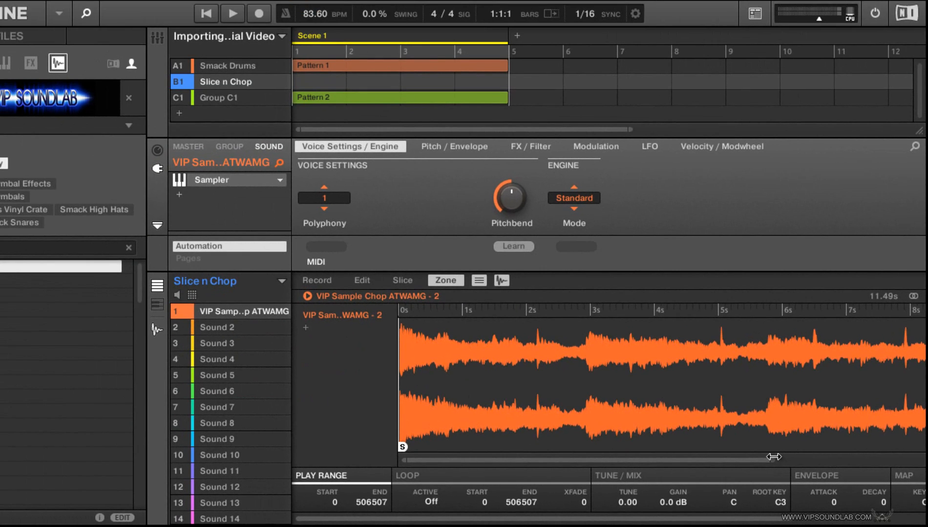
{"action": "left_click_drag", "start_coordinate": [774, 456], "coordinate": [921, 448]}
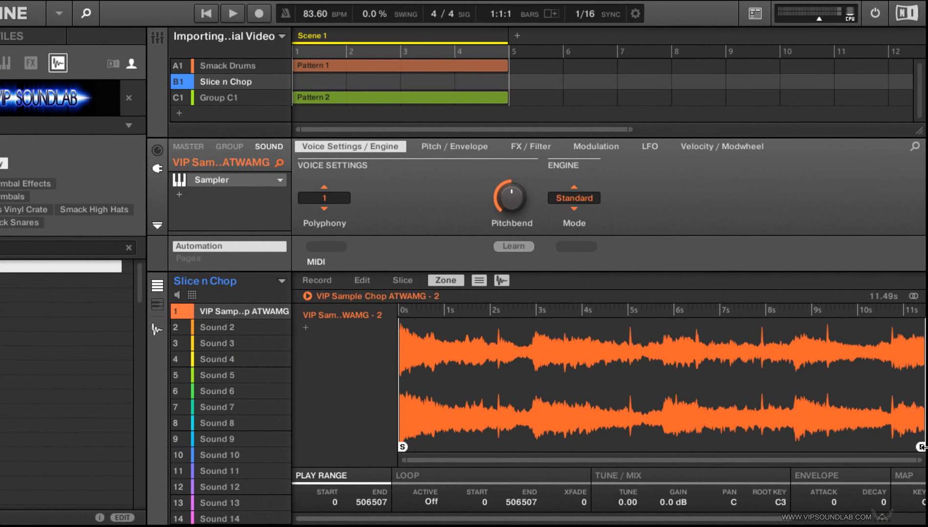
Step: Show the mixer view and examine the Sampler's waveform range, filter and amp envelope controls for sound 1
{"action": "left_click", "coordinate": [156, 39]}
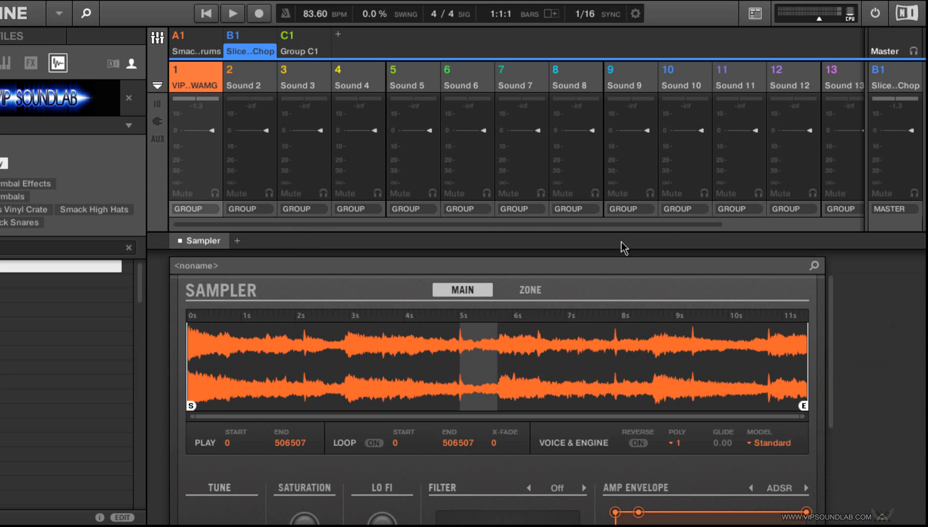
{"action": "left_click_drag", "start_coordinate": [833, 301], "coordinate": [828, 333]}
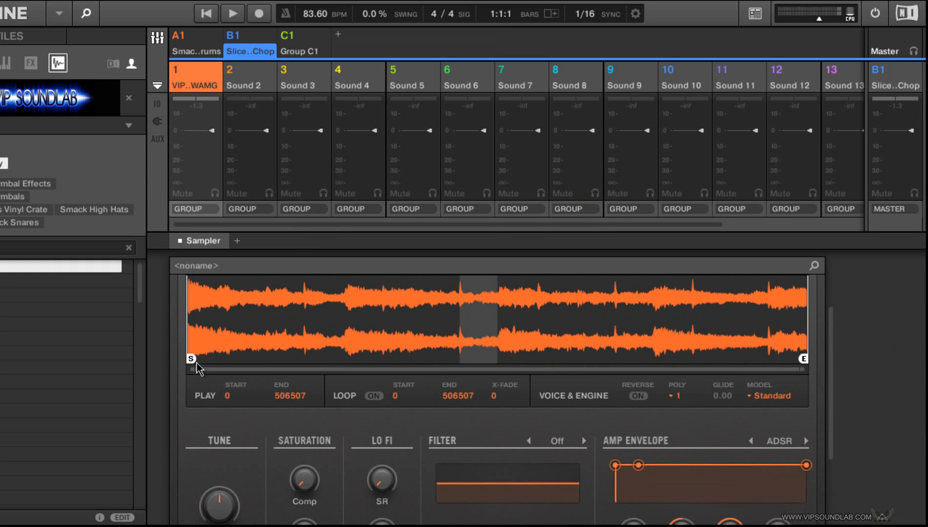
{"action": "left_click_drag", "start_coordinate": [191, 360], "coordinate": [164, 367]}
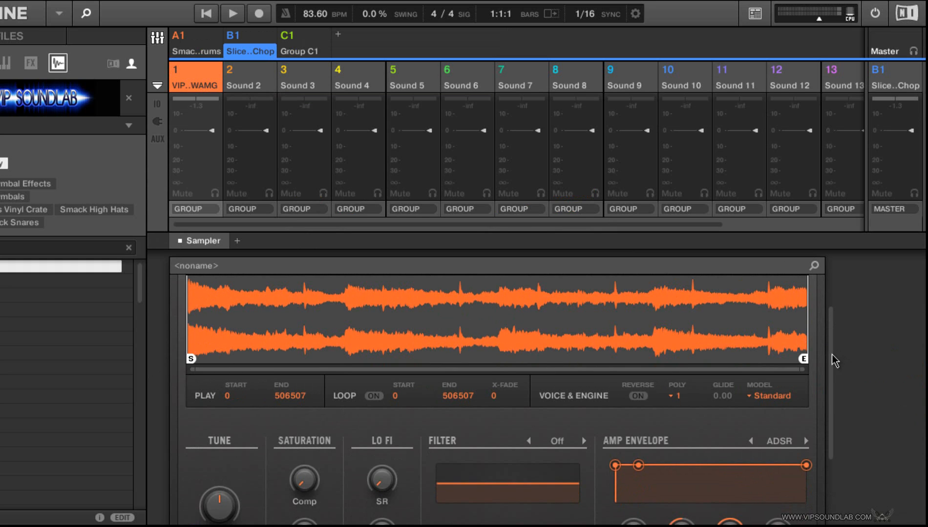
{"action": "left_click_drag", "start_coordinate": [833, 355], "coordinate": [821, 398]}
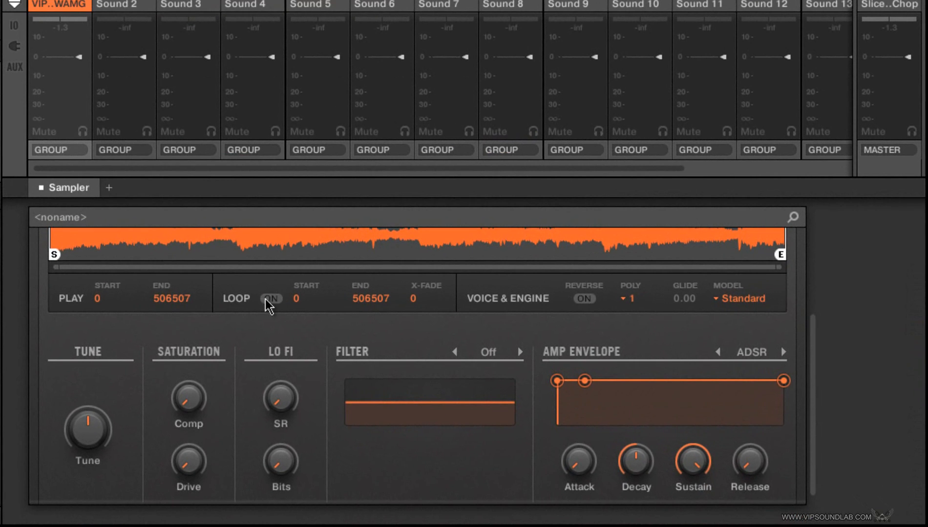
Step: Turn on looping for sound 1's sample and bring the full waveform into view
{"action": "left_click", "coordinate": [373, 330]}
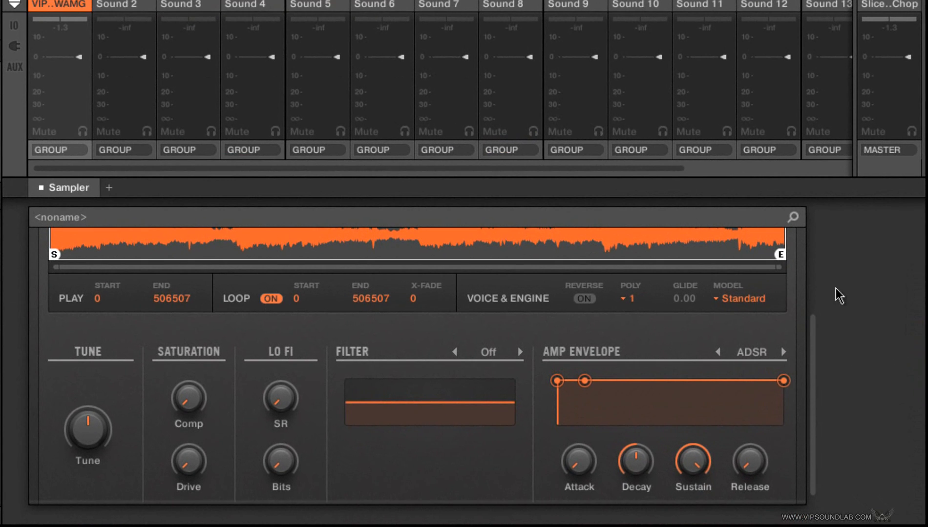
{"action": "left_click_drag", "start_coordinate": [821, 352], "coordinate": [833, 264]}
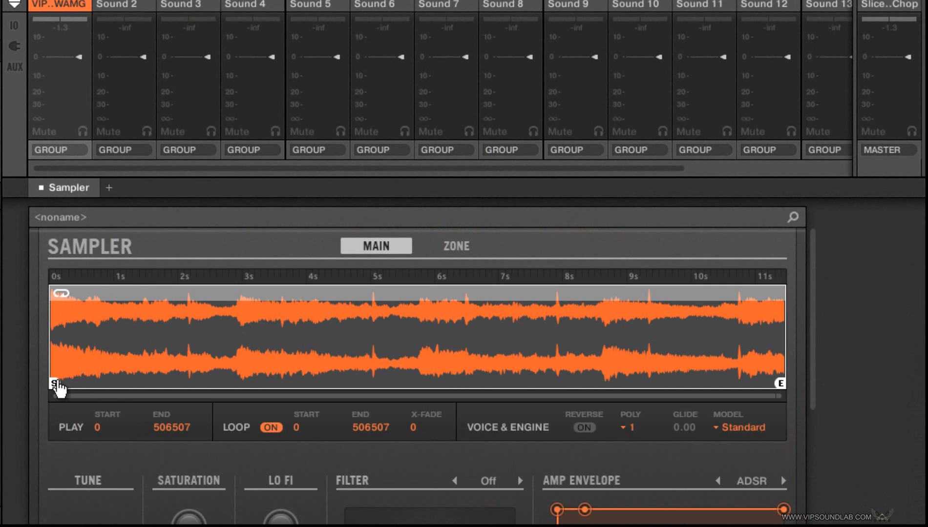
Step: Try moving the play start to 171084 and the loop start to 253254, returning both to 0
{"action": "mouse_move", "coordinate": [56, 385]}
{"action": "left_mouse_down"}
{"action": "mouse_move", "coordinate": [146, 369]}
{"action": "mouse_move", "coordinate": [438, 376]}
{"action": "mouse_move", "coordinate": [415, 379]}
{"action": "mouse_move", "coordinate": [437, 386]}
{"action": "mouse_move", "coordinate": [300, 379]}
{"action": "left_mouse_up"}
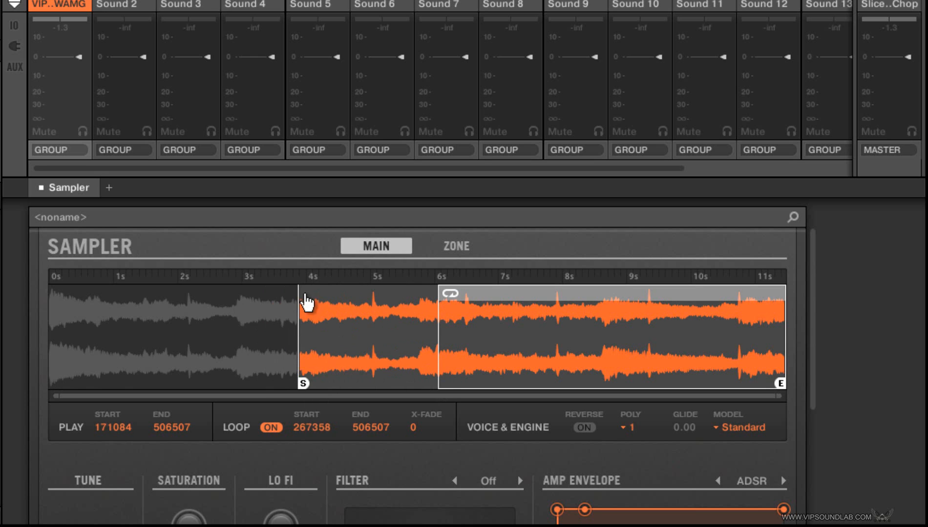
{"action": "mouse_move", "coordinate": [304, 386]}
{"action": "left_mouse_down"}
{"action": "mouse_move", "coordinate": [440, 389]}
{"action": "mouse_move", "coordinate": [389, 381]}
{"action": "mouse_move", "coordinate": [54, 397]}
{"action": "left_mouse_up"}
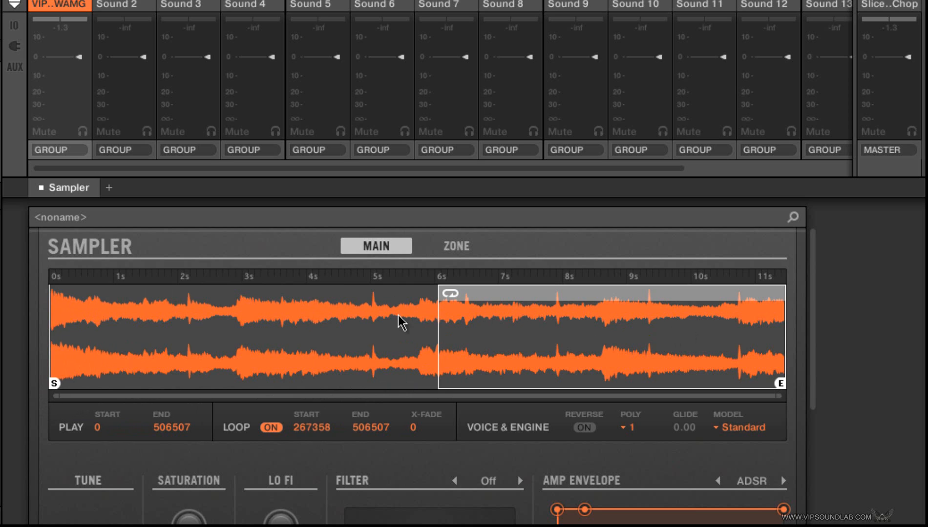
{"action": "left_click_drag", "start_coordinate": [438, 326], "coordinate": [418, 325]}
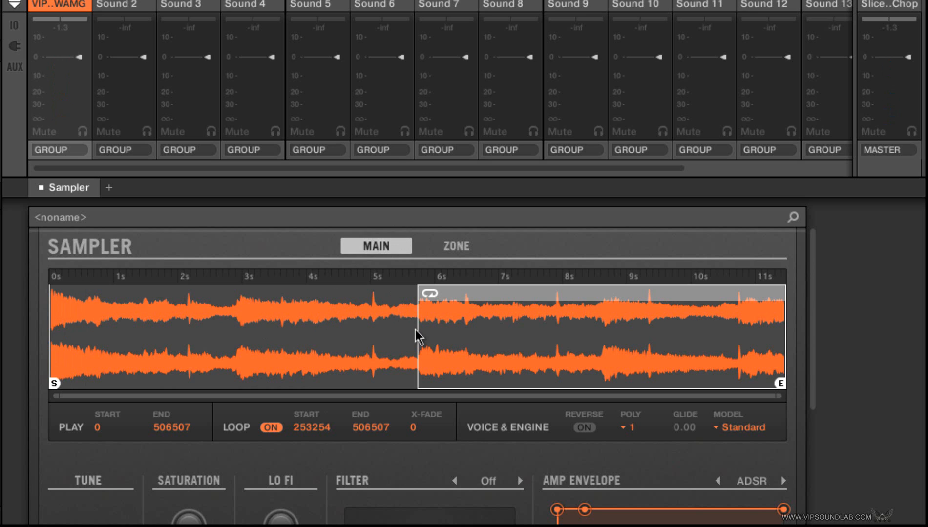
{"action": "left_click_drag", "start_coordinate": [417, 333], "coordinate": [22, 350]}
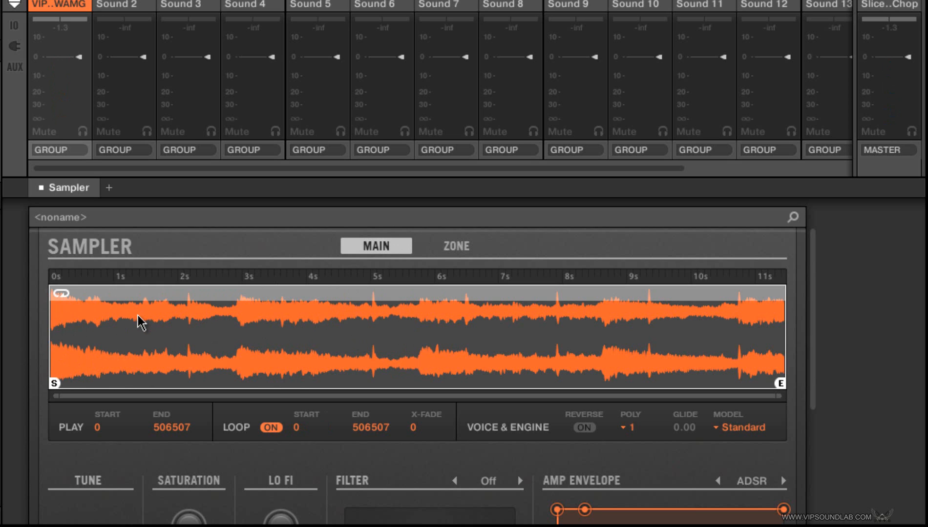
Step: Audition the MP60 and S1200 engine models on sound 1, and settle on S1200 L
{"action": "key", "text": "space"}
{"action": "left_click", "coordinate": [752, 428]}
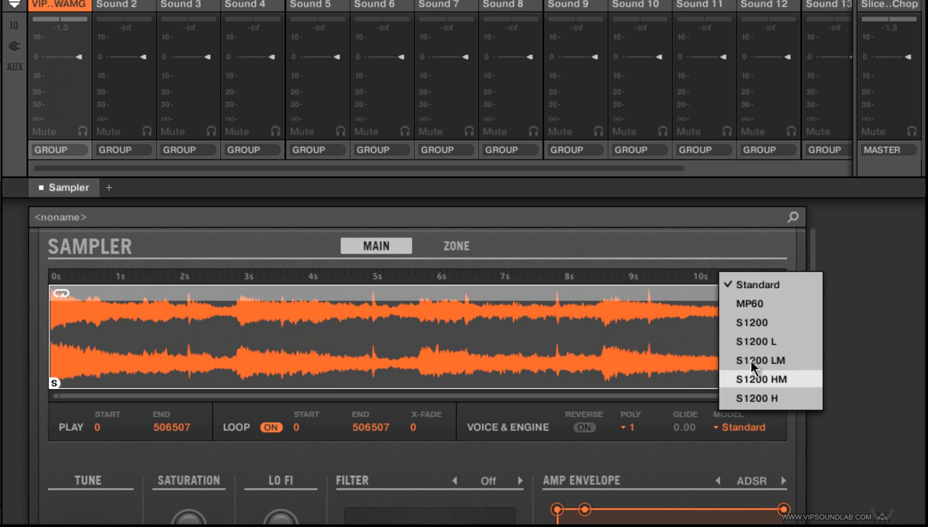
{"action": "left_click", "coordinate": [758, 307]}
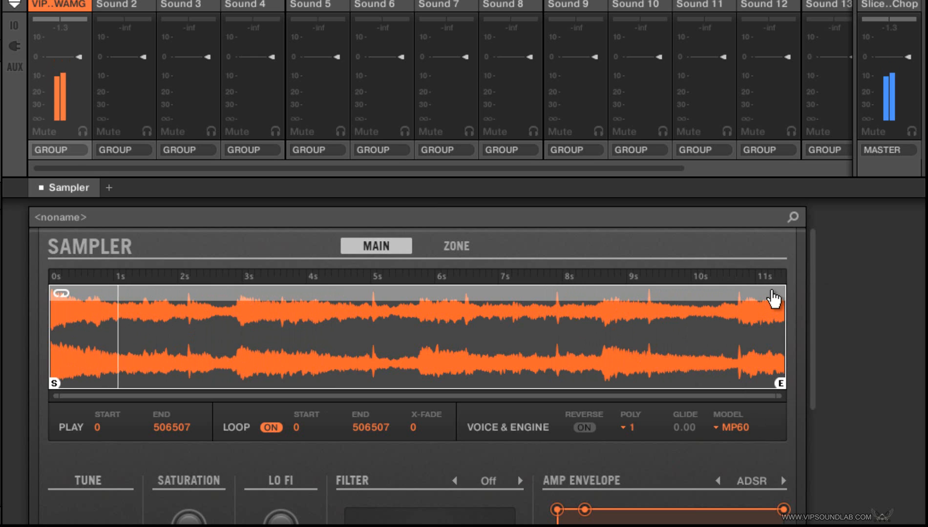
{"action": "left_click", "coordinate": [740, 420]}
{"action": "left_click", "coordinate": [769, 323]}
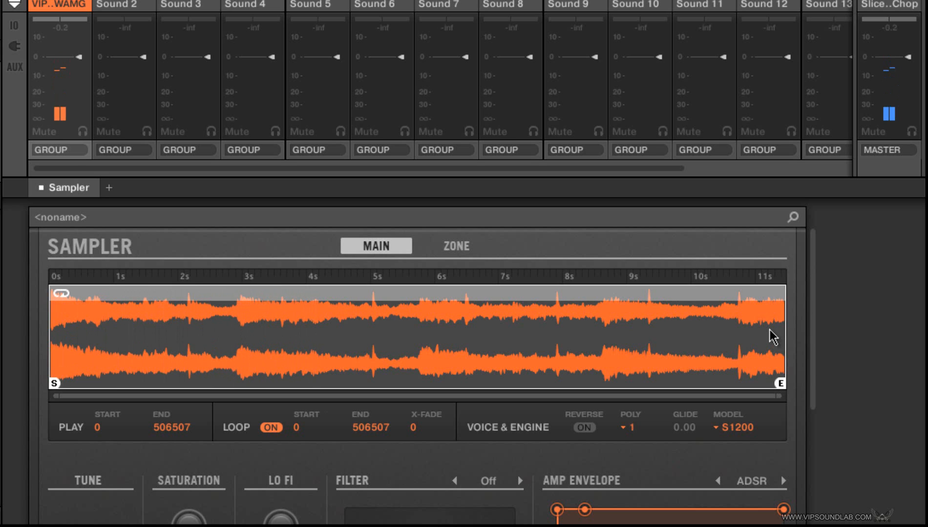
{"action": "left_click", "coordinate": [741, 428]}
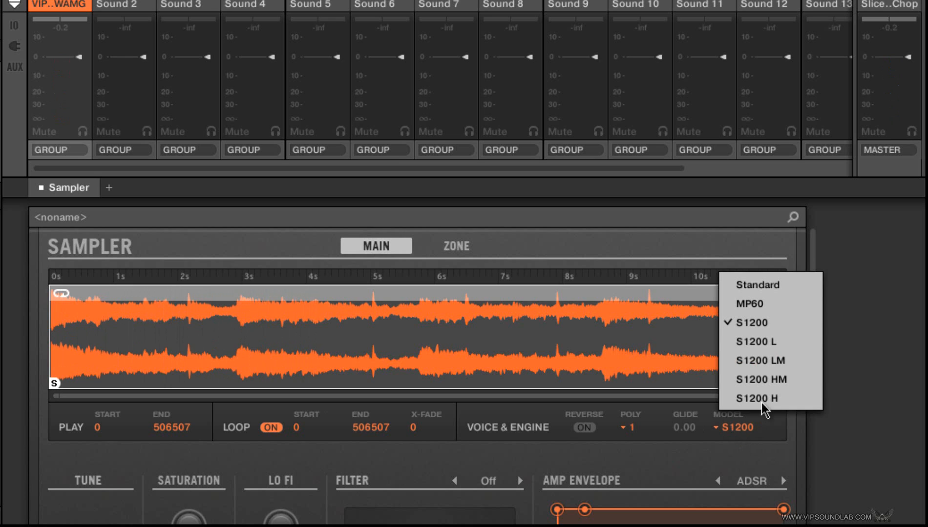
{"action": "left_click", "coordinate": [780, 345]}
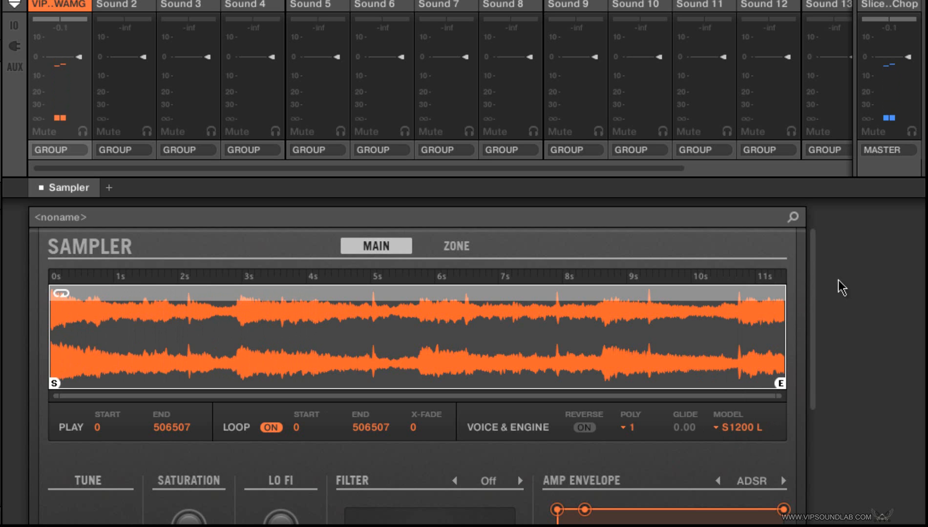
Step: Try reversing sound 1's playback, switching the reverse option back off
{"action": "left_click", "coordinate": [732, 428]}
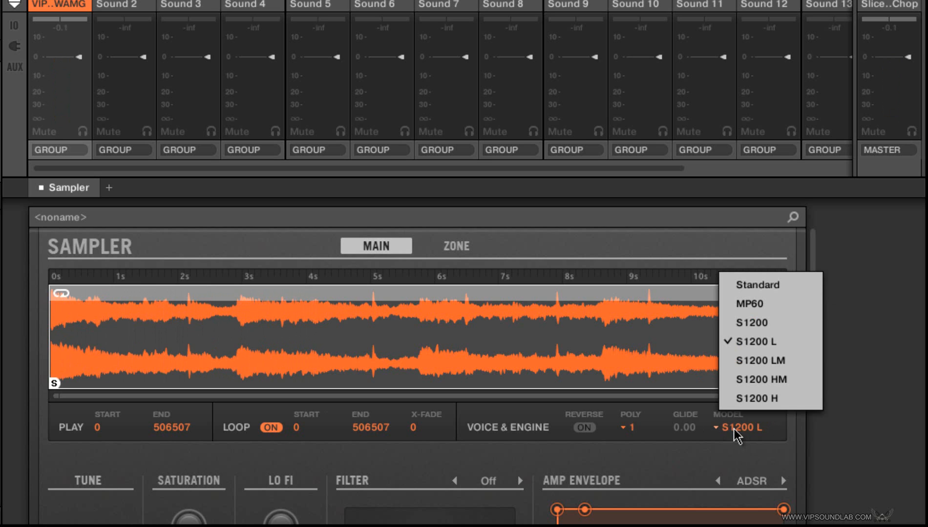
{"action": "left_click", "coordinate": [584, 429]}
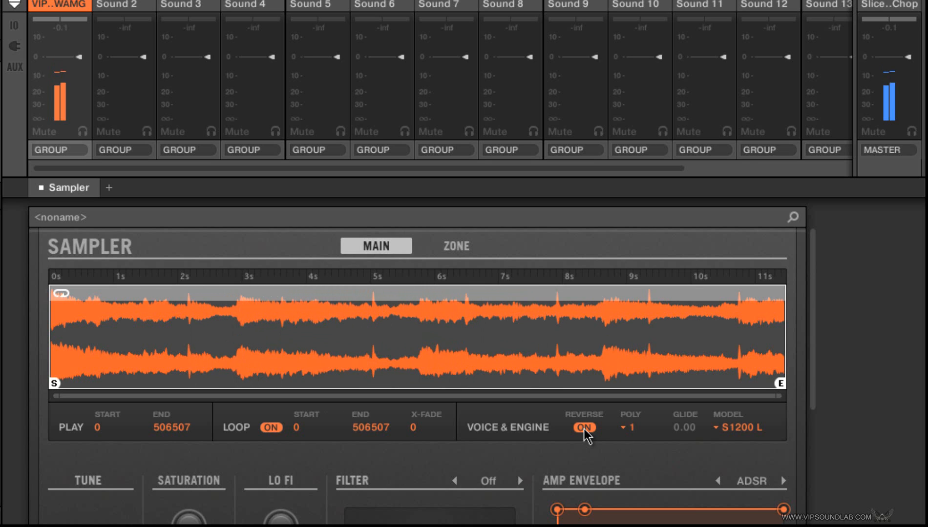
{"action": "left_click", "coordinate": [584, 429]}
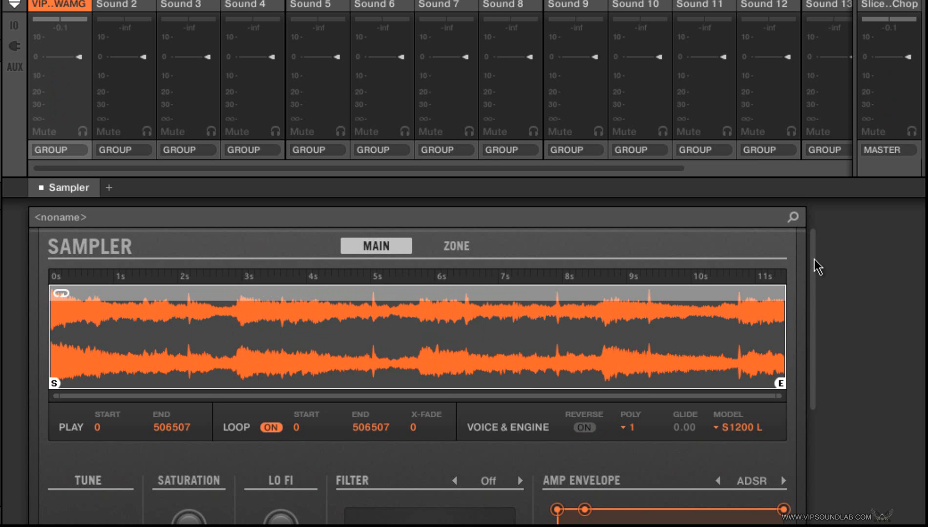
Step: Apply an LP2 filter to sound 1 and lower its cutoff to 332.7 Hz
{"action": "left_click_drag", "start_coordinate": [813, 262], "coordinate": [820, 356]}
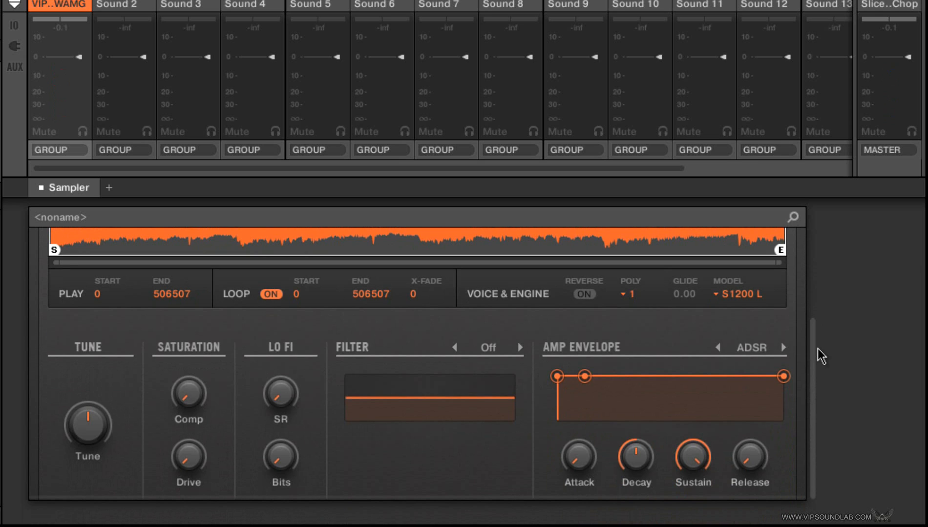
{"action": "mouse_move", "coordinate": [820, 357]}
{"action": "left_mouse_down"}
{"action": "mouse_move", "coordinate": [820, 342]}
{"action": "mouse_move", "coordinate": [817, 356]}
{"action": "left_mouse_up"}
{"action": "left_click", "coordinate": [490, 353]}
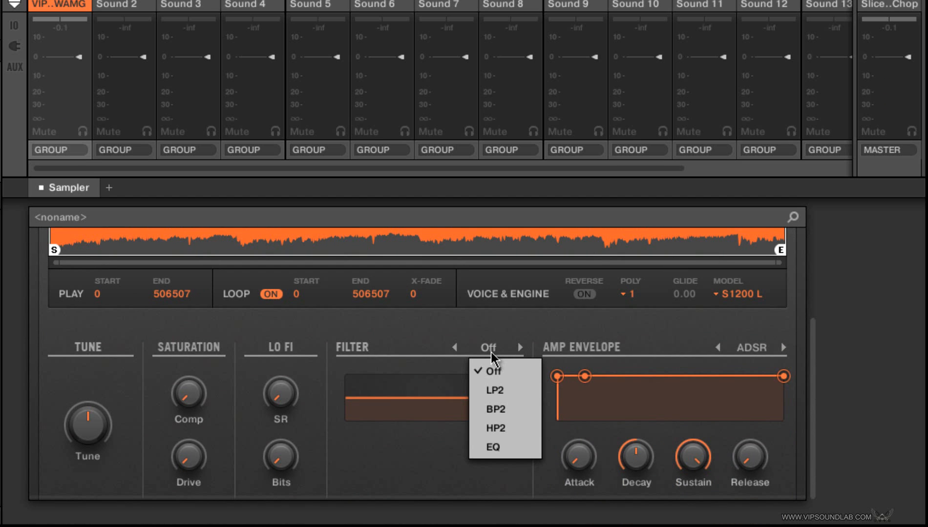
{"action": "left_click", "coordinate": [494, 391]}
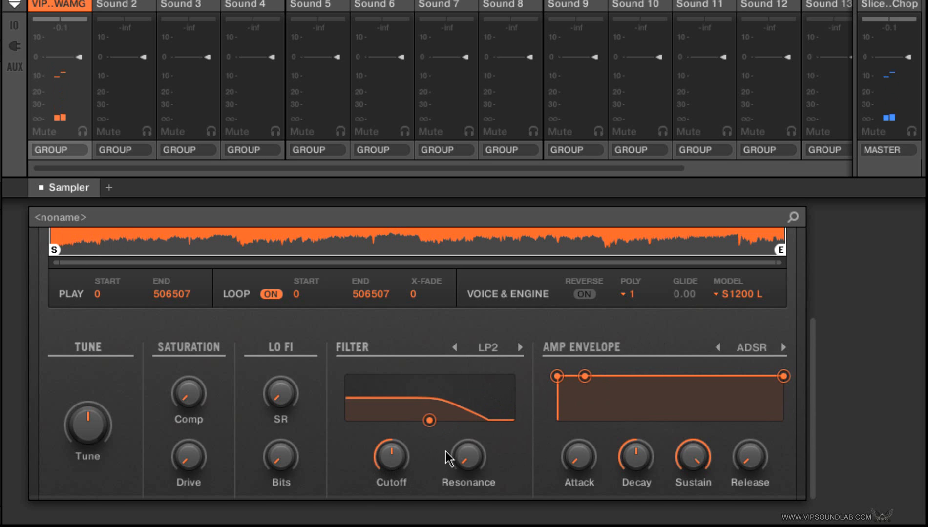
{"action": "mouse_move", "coordinate": [402, 458]}
{"action": "scroll", "coordinate": [392, 456], "scroll_direction": "down", "scroll_amount": 10}
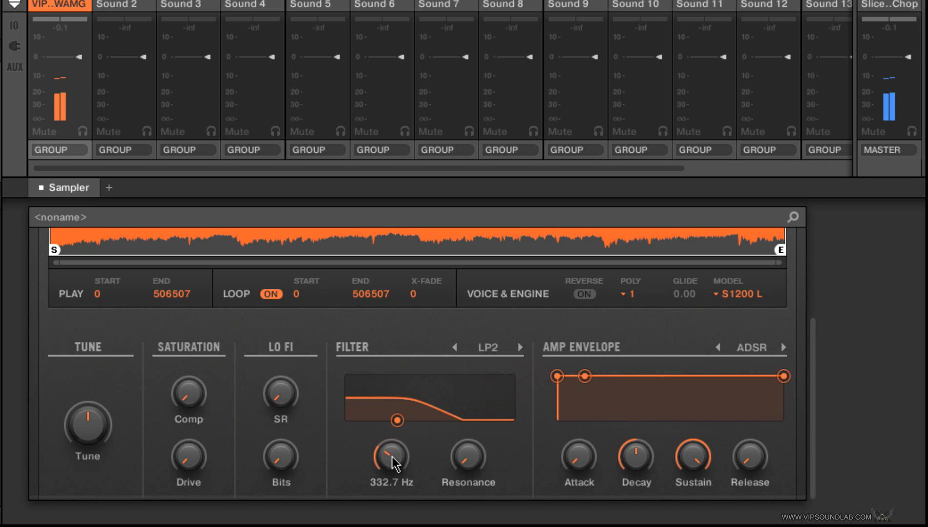
{"action": "left_click_drag", "start_coordinate": [811, 379], "coordinate": [810, 342]}
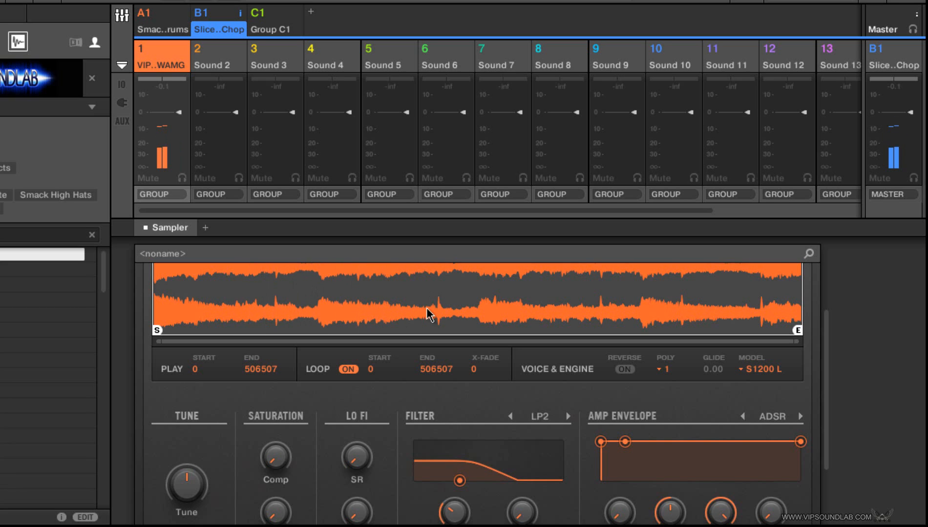
Step: Return to the arranger view and copy sound 1 onto the Sound 2 slot of the Slice n Chop group
{"action": "left_click", "coordinate": [122, 18]}
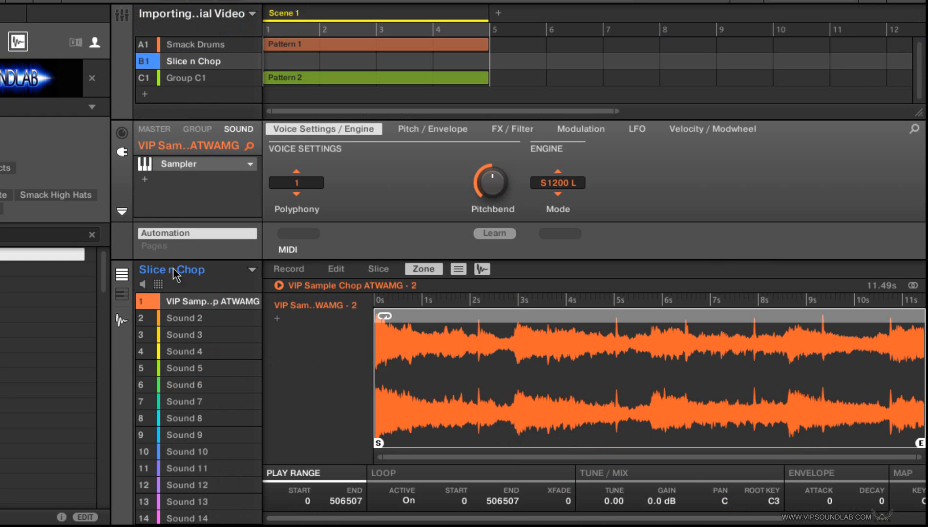
{"action": "right_click", "coordinate": [186, 304]}
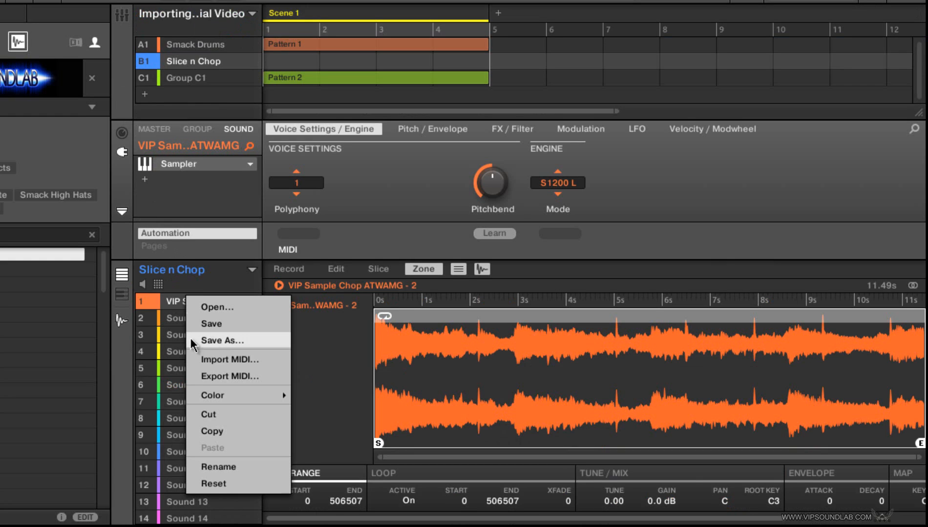
{"action": "left_click", "coordinate": [216, 434]}
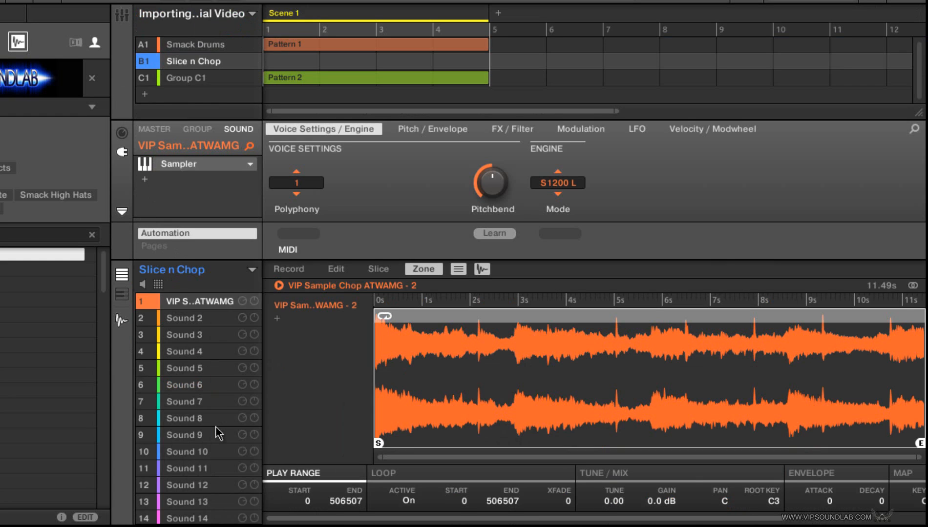
{"action": "left_click", "coordinate": [205, 320]}
{"action": "right_click", "coordinate": [205, 322]}
{"action": "left_click", "coordinate": [228, 472]}
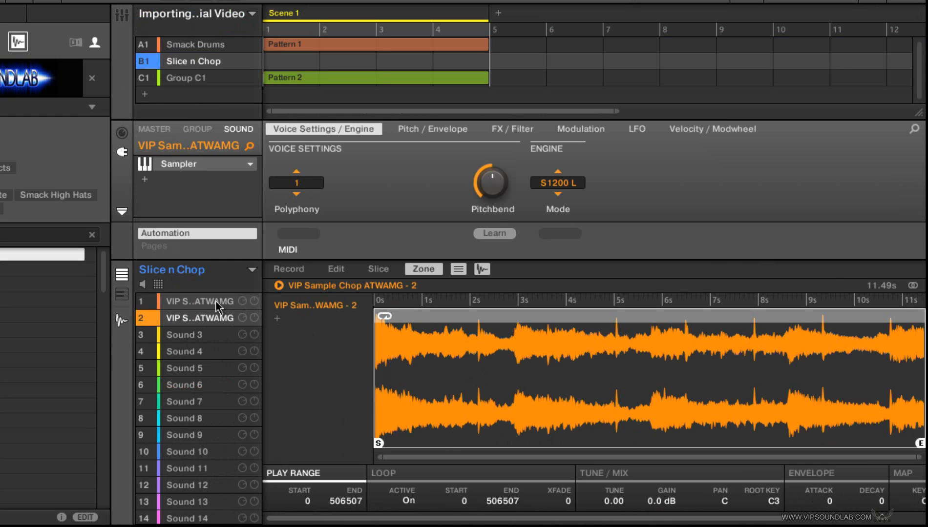
Step: Check the pad grid's key, choke and link settings, and return to the sound list with sound 2 selected
{"action": "left_click", "coordinate": [157, 284]}
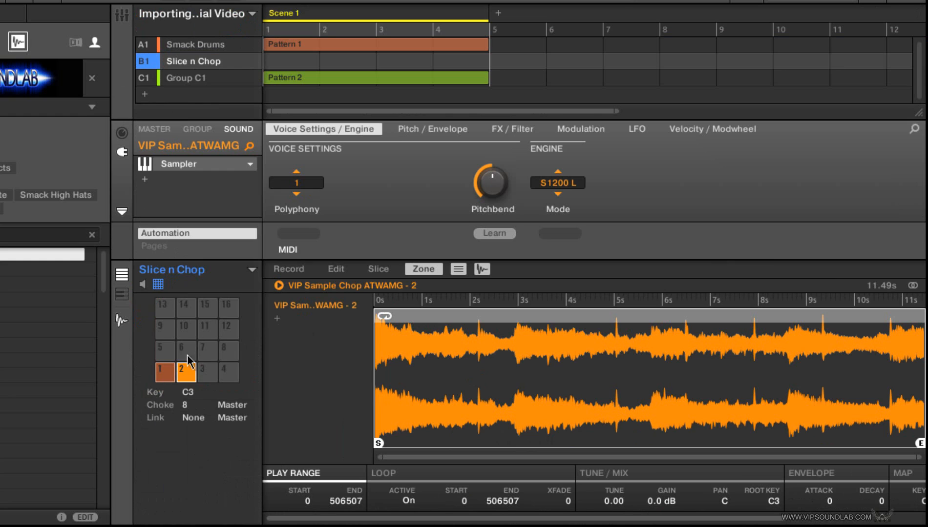
{"action": "left_click", "coordinate": [187, 417]}
{"action": "left_click", "coordinate": [215, 309]}
{"action": "left_click", "coordinate": [159, 285]}
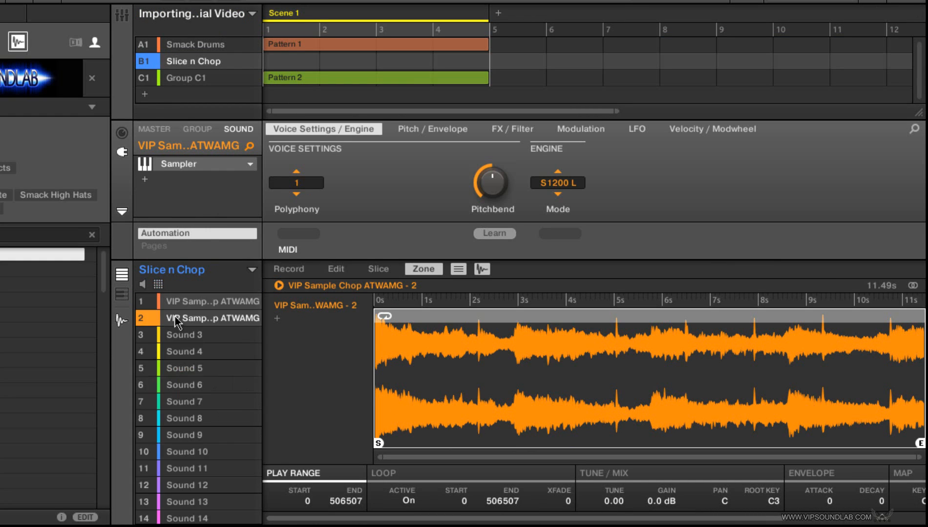
{"action": "left_click", "coordinate": [191, 335]}
{"action": "left_click", "coordinate": [199, 321]}
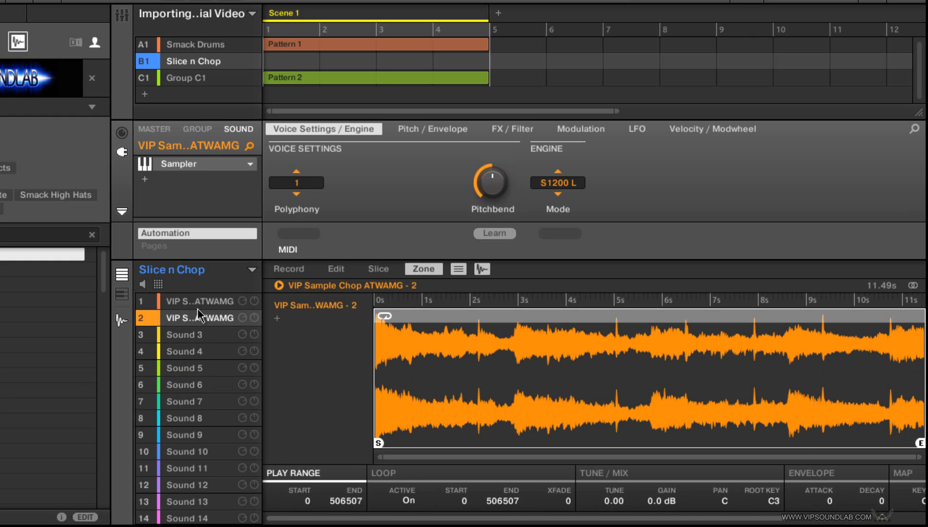
Step: Mute sound 1 and show sound 2's Sampler filter controls in the mixer view
{"action": "left_click", "coordinate": [122, 17]}
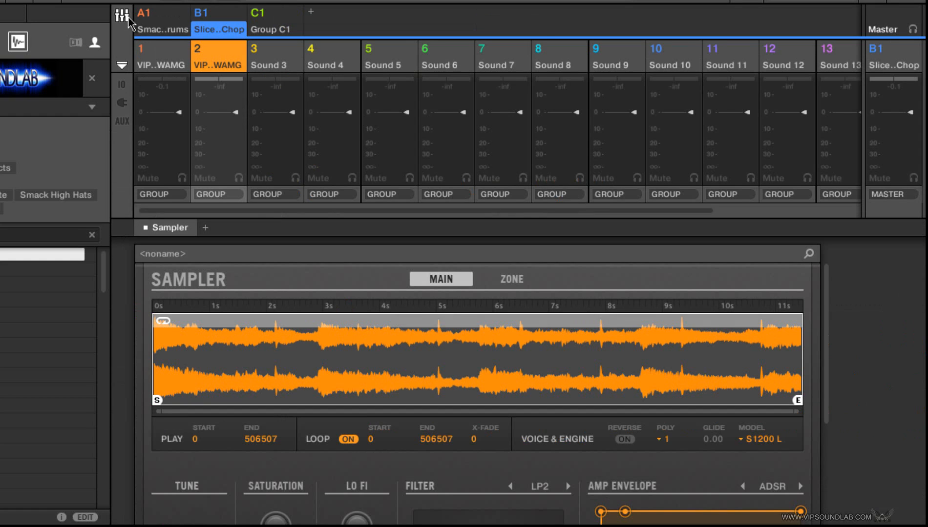
{"action": "left_click", "coordinate": [122, 17]}
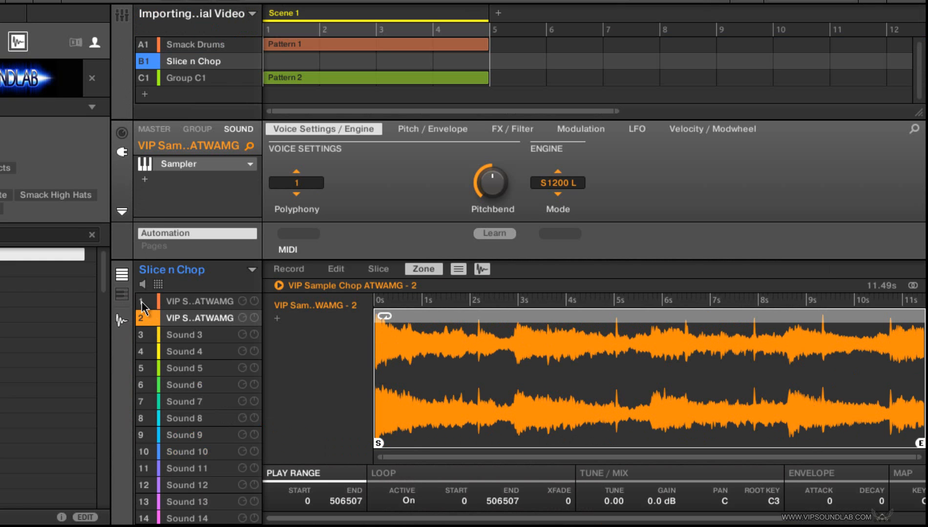
{"action": "left_click", "coordinate": [128, 17]}
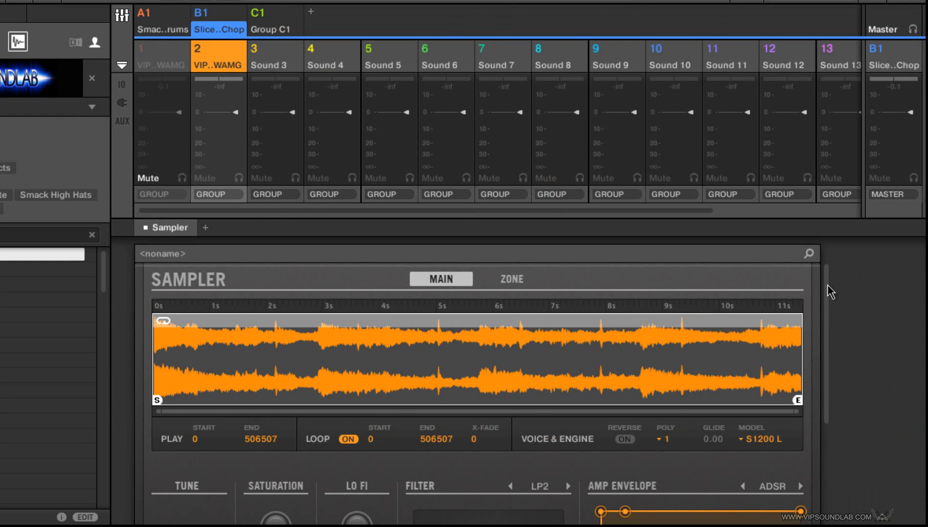
{"action": "scroll", "coordinate": [830, 293], "scroll_direction": "down", "scroll_amount": 3}
Step: Try raising the LP2 cutoff of sound 2 to 13.2 kHz and backing it off slightly
{"action": "mouse_move", "coordinate": [449, 484]}
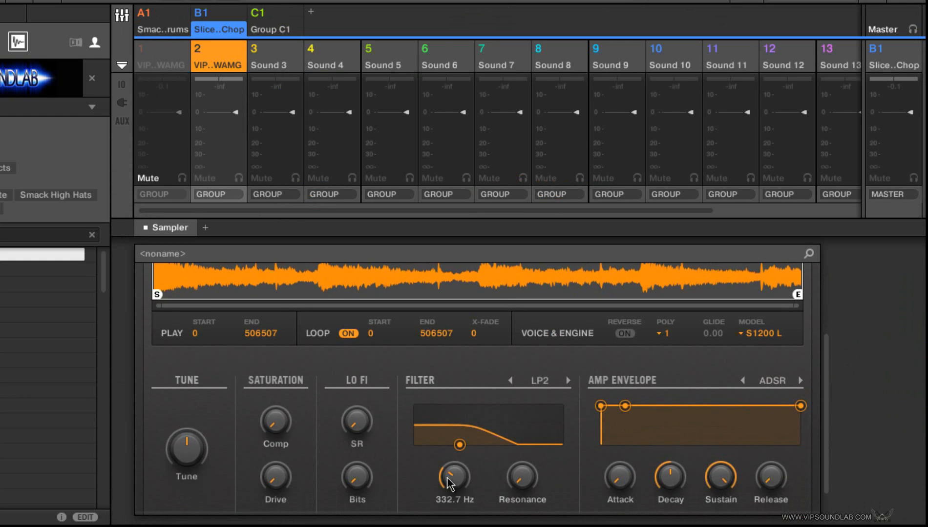
{"action": "scroll", "coordinate": [448, 477], "scroll_direction": "up", "scroll_amount": 5}
{"action": "scroll", "coordinate": [448, 477], "scroll_direction": "up", "scroll_amount": 5}
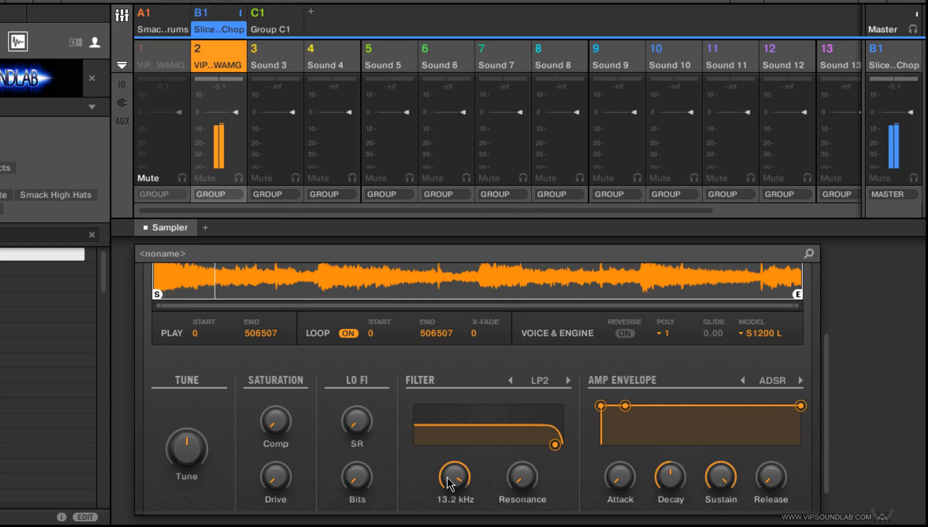
{"action": "scroll", "coordinate": [450, 483], "scroll_direction": "down", "scroll_amount": 2}
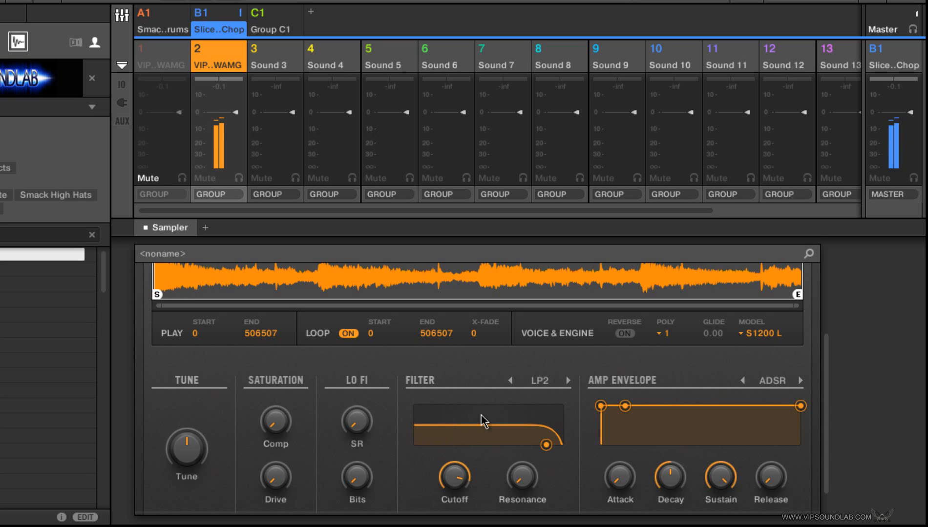
Step: Switch sound 2's filter to HP2 and lower the cutoff below 3.5 kHz
{"action": "left_click", "coordinate": [551, 380]}
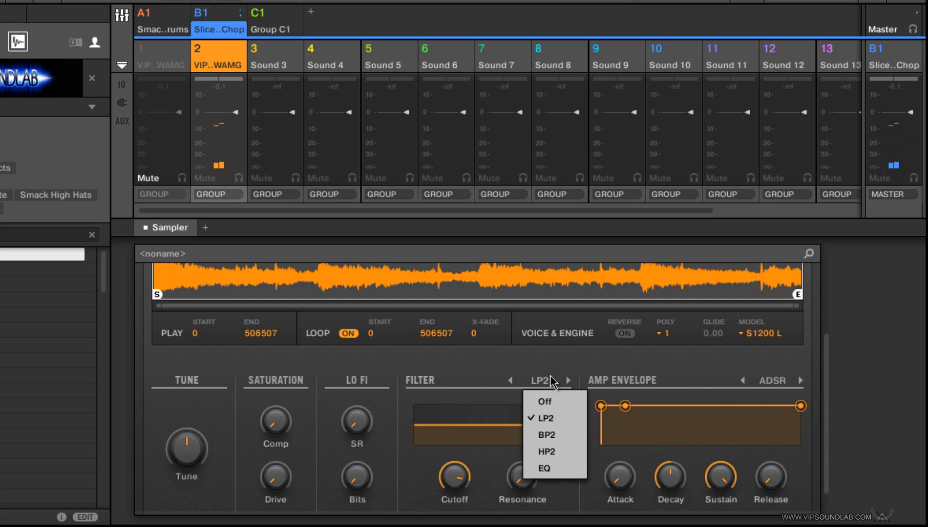
{"action": "left_click", "coordinate": [544, 453]}
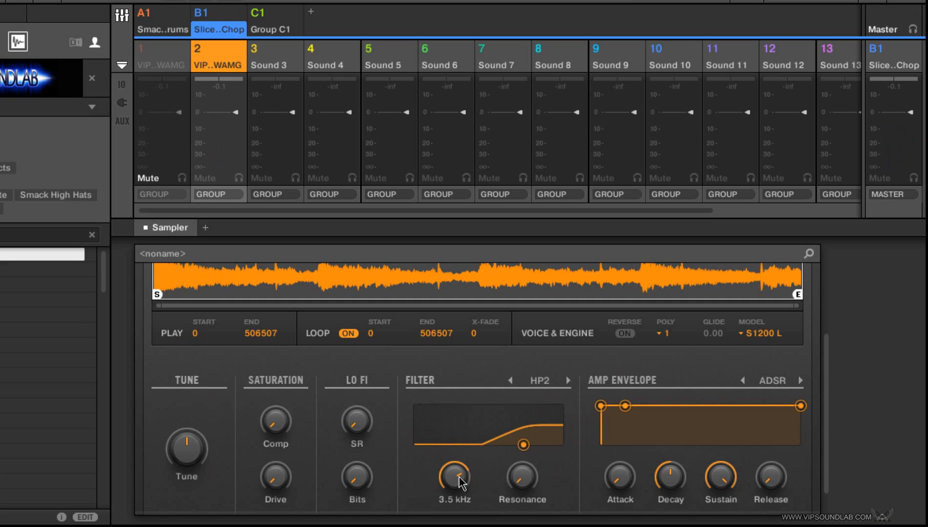
{"action": "left_click_drag", "start_coordinate": [459, 477], "coordinate": [459, 477]}
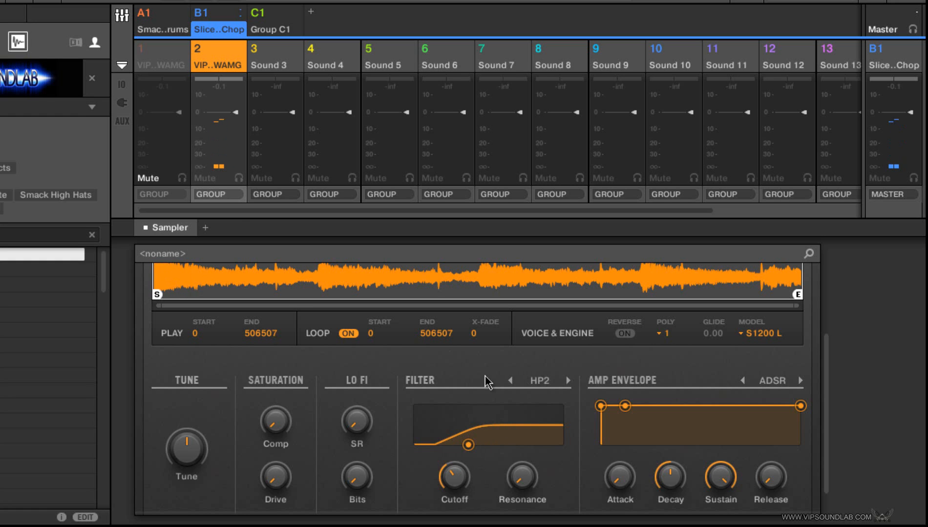
Step: Return to the arranger view, unmute sound 1, and audition sounds 1 and 2 together
{"action": "left_click", "coordinate": [122, 17]}
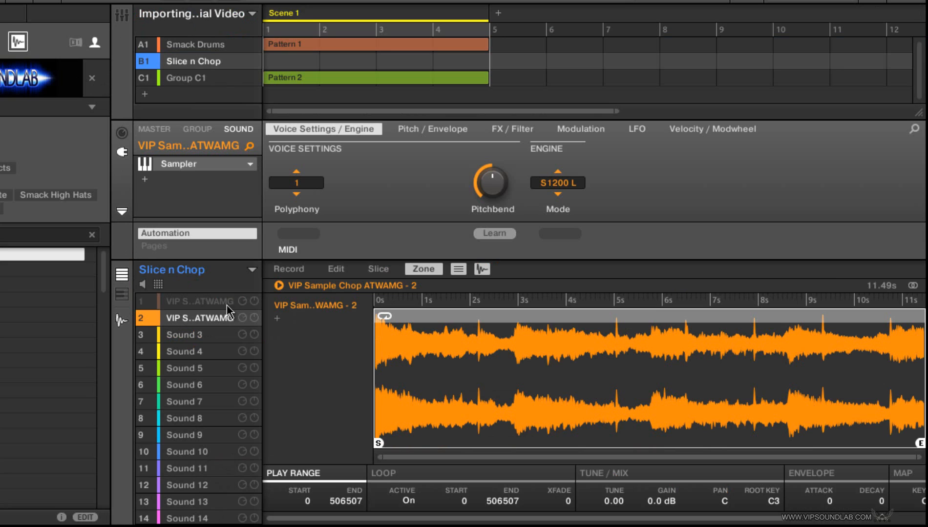
{"action": "left_click", "coordinate": [142, 301]}
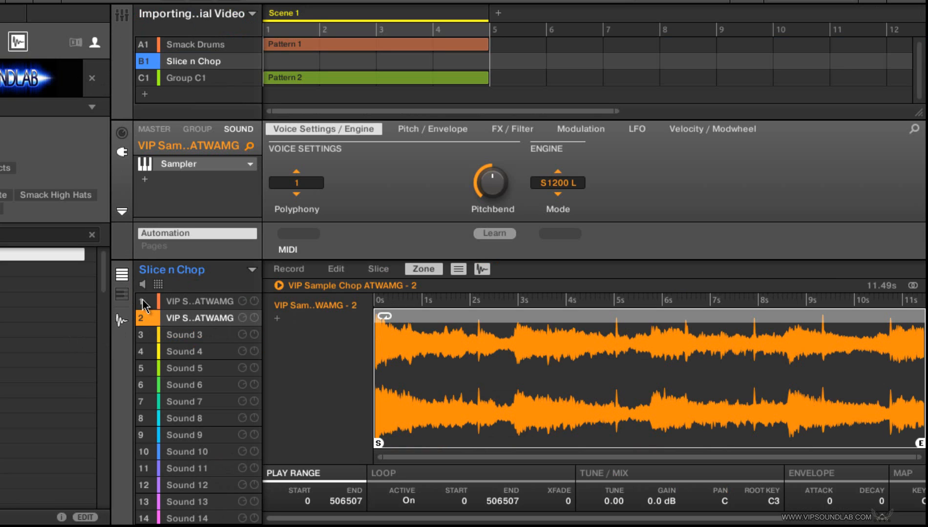
{"action": "left_click", "coordinate": [216, 302]}
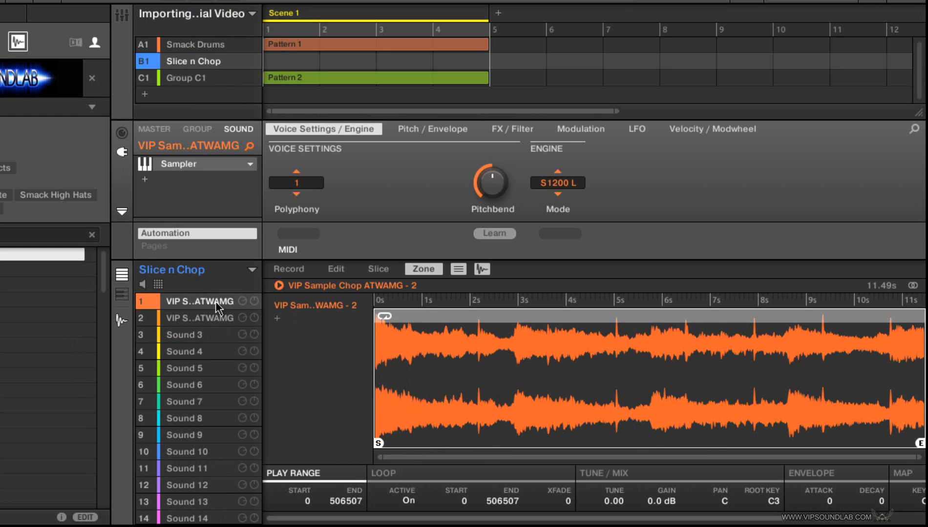
{"action": "key", "text": "Down"}
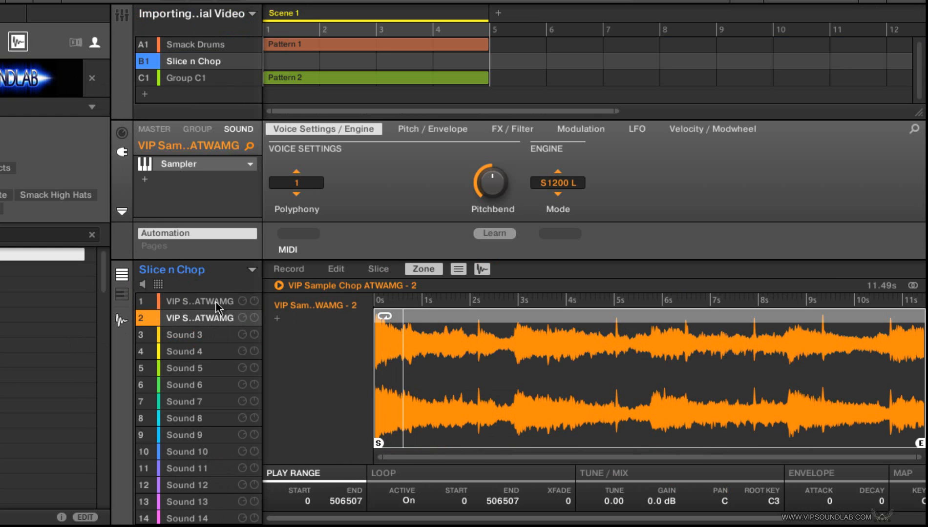
{"action": "left_click", "coordinate": [215, 301]}
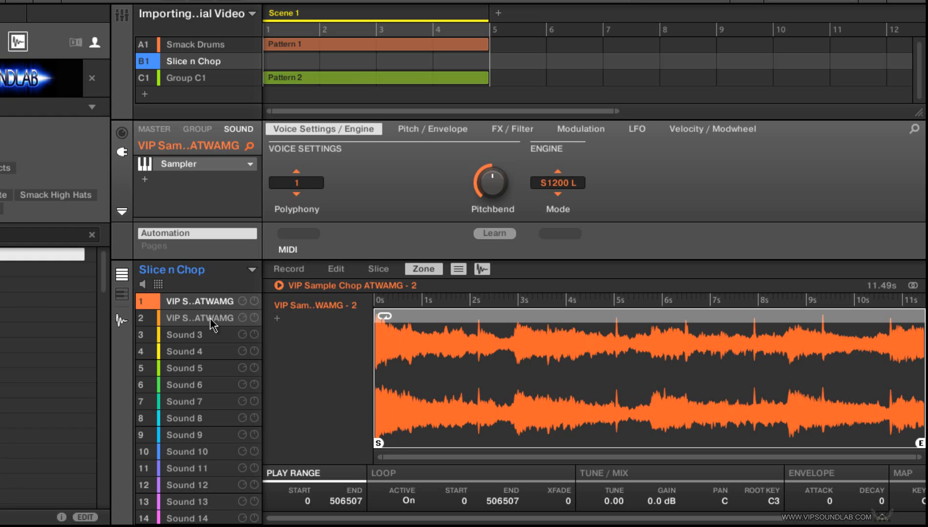
Step: Set sound 2's choke group to None in the pad grid, and return to the sound list with its sample shown
{"action": "left_click", "coordinate": [158, 284]}
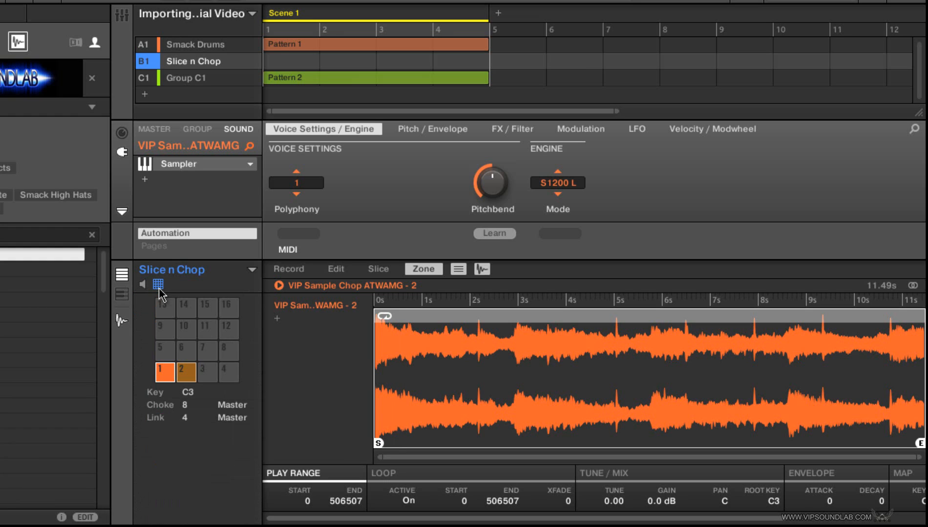
{"action": "key", "text": "Right"}
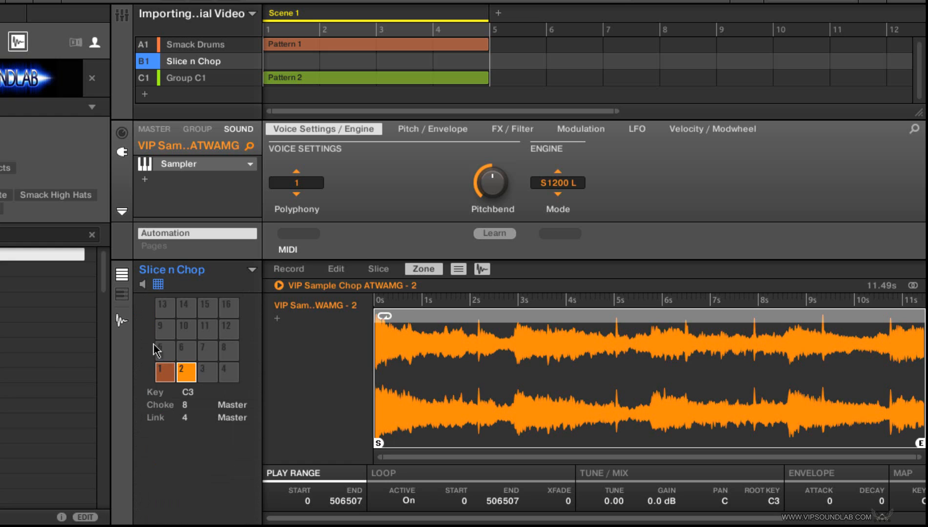
{"action": "left_click", "coordinate": [188, 406]}
{"action": "left_click", "coordinate": [193, 213]}
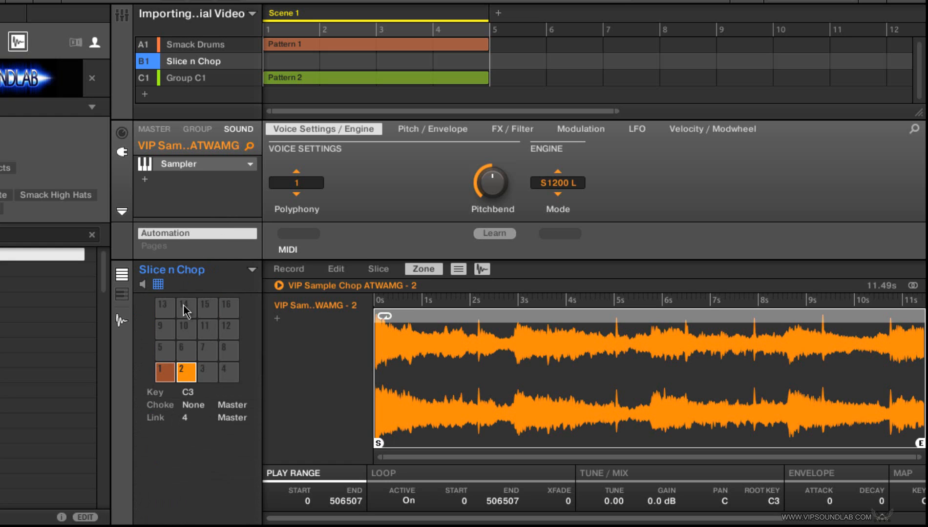
{"action": "left_click", "coordinate": [165, 376]}
{"action": "left_click", "coordinate": [191, 372]}
{"action": "left_click", "coordinate": [122, 321]}
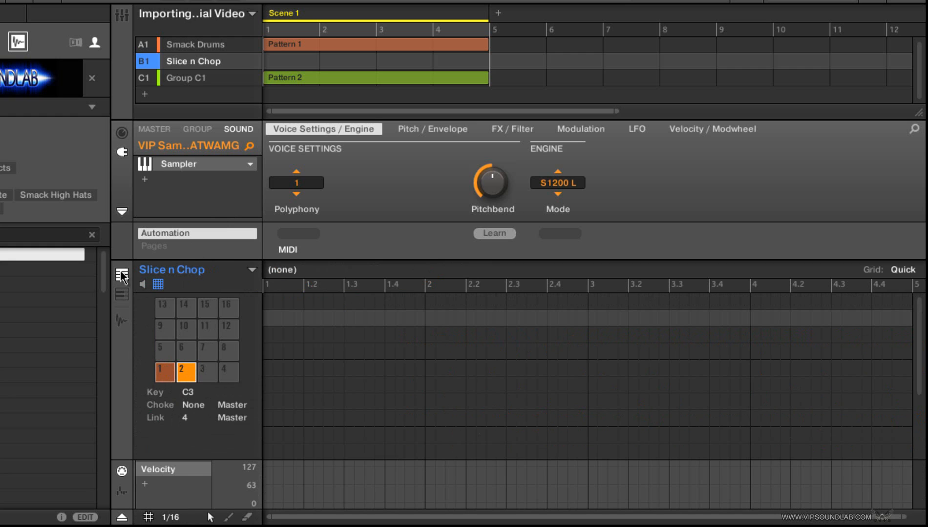
{"action": "left_click", "coordinate": [119, 322]}
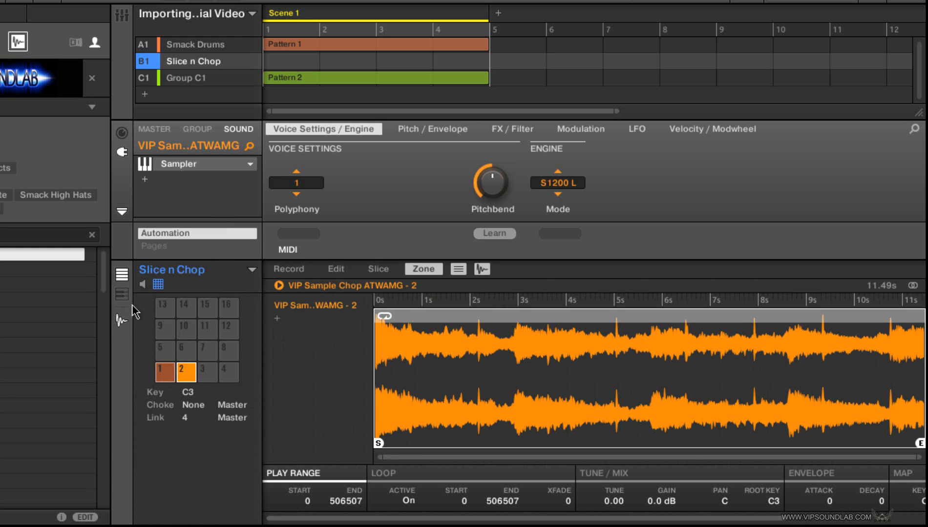
{"action": "left_click", "coordinate": [158, 285]}
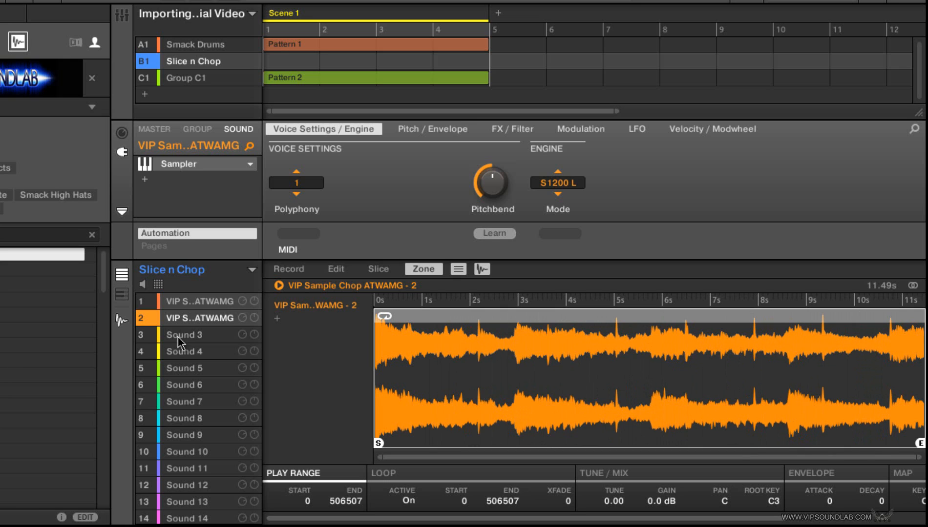
Step: Audition sounds 1 and 2 again, comparing playback with sound 1 muted and unmuted
{"action": "key", "text": "Up"}
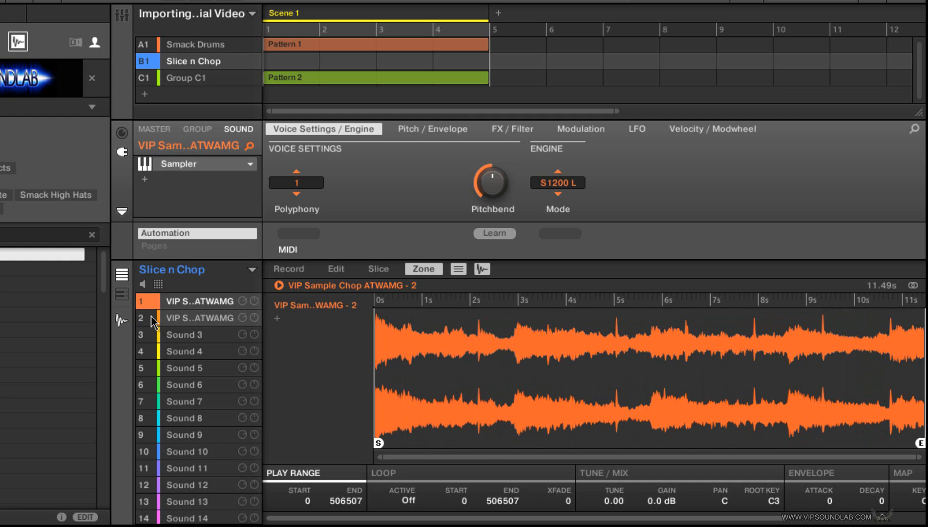
{"action": "left_click", "coordinate": [143, 323]}
{"action": "left_click", "coordinate": [145, 316]}
{"action": "key", "text": "Down"}
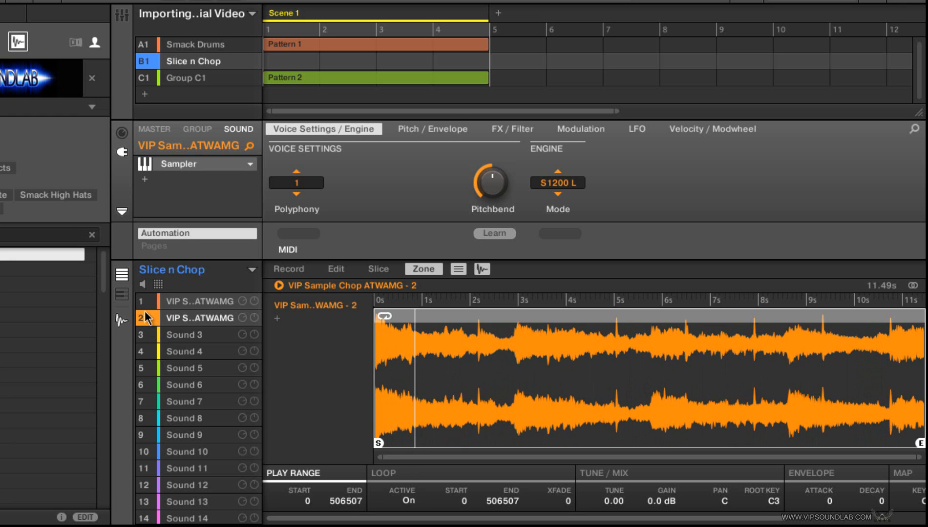
{"action": "left_click", "coordinate": [145, 307]}
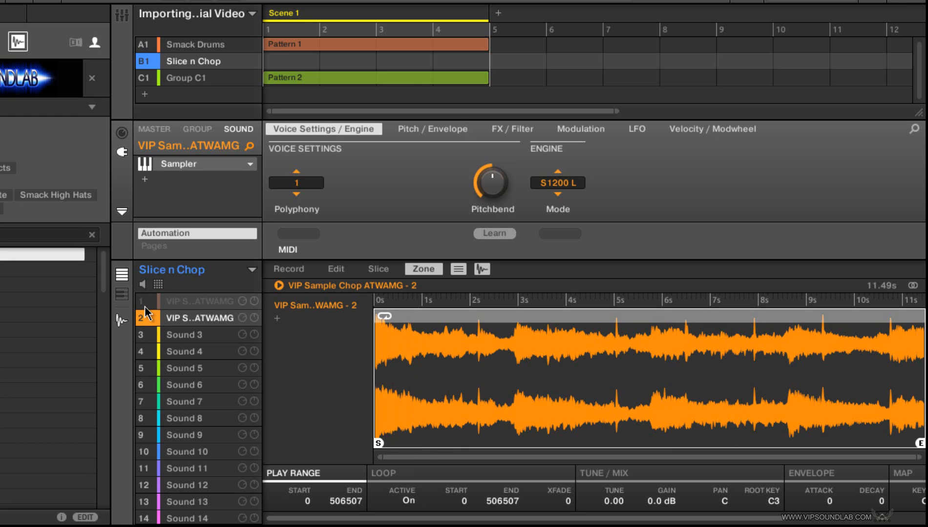
{"action": "left_click", "coordinate": [145, 306]}
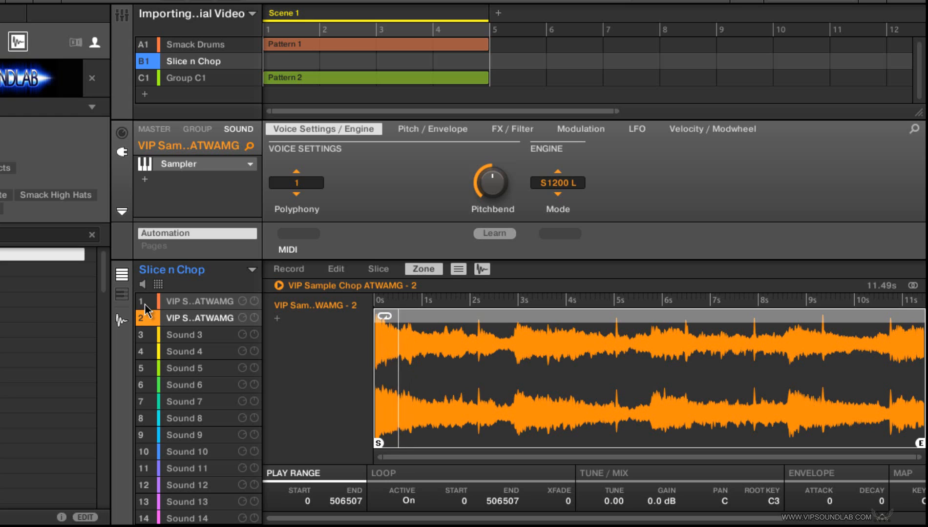
Step: Copy sound 2 and paste it onto sounds 3 and 4
{"action": "right_click", "coordinate": [204, 326]}
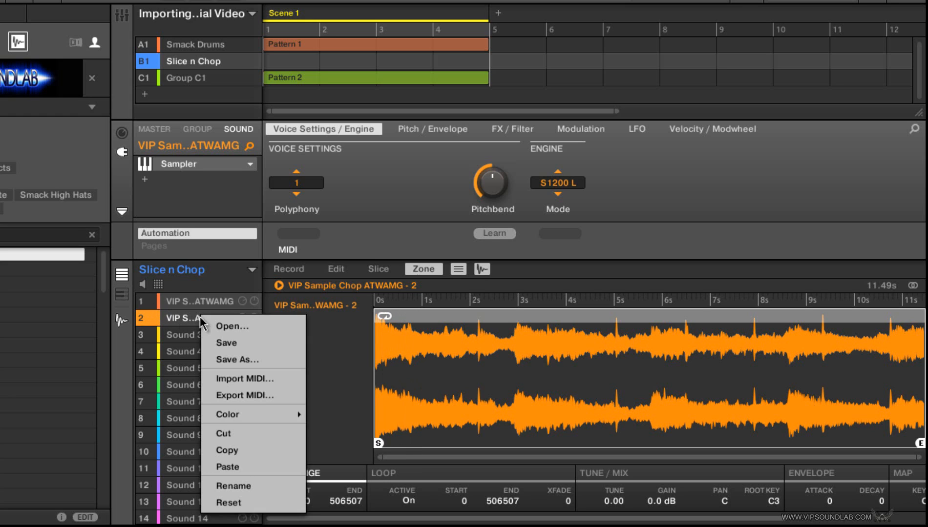
{"action": "left_click", "coordinate": [221, 447]}
{"action": "left_click", "coordinate": [211, 339]}
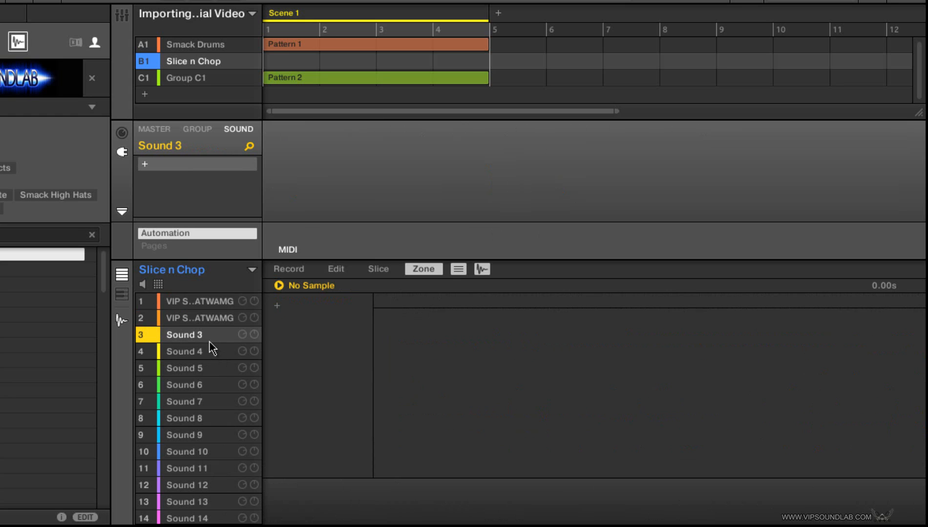
{"action": "right_click", "coordinate": [210, 339]}
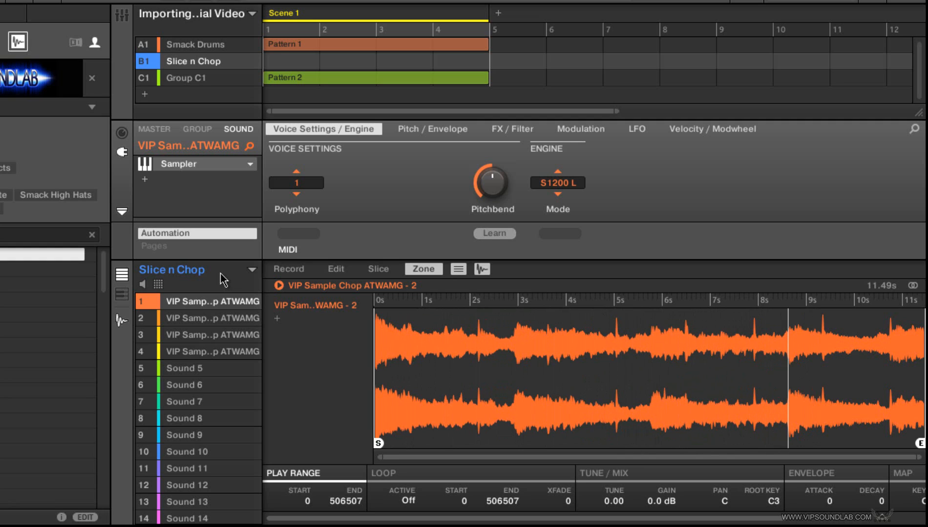
Step: Try the Standard engine mode on sound 1's Sampler, and set the mode to MP60
{"action": "left_click", "coordinate": [543, 180]}
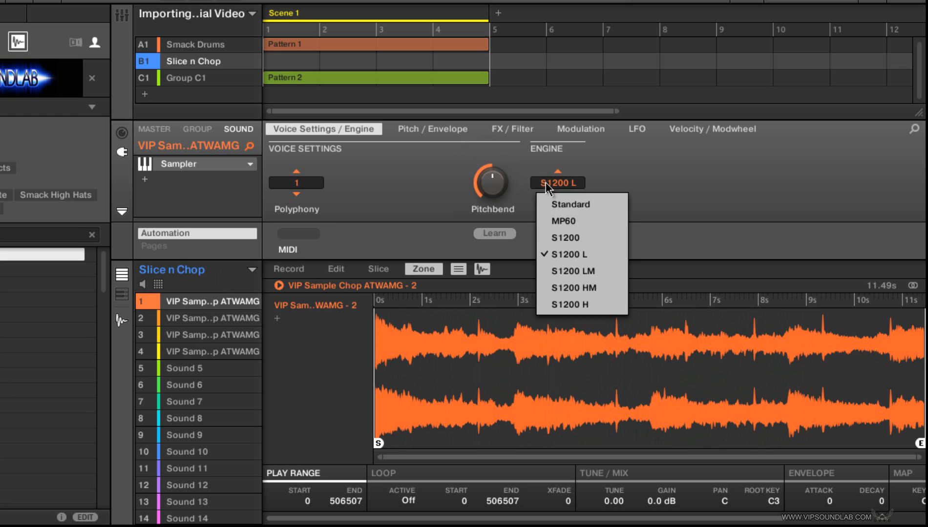
{"action": "left_click", "coordinate": [560, 202]}
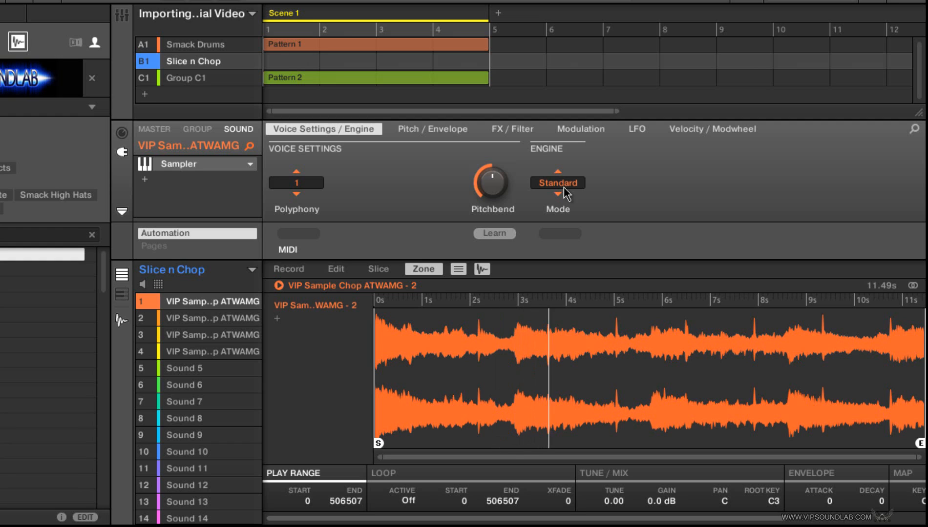
{"action": "left_click", "coordinate": [563, 188]}
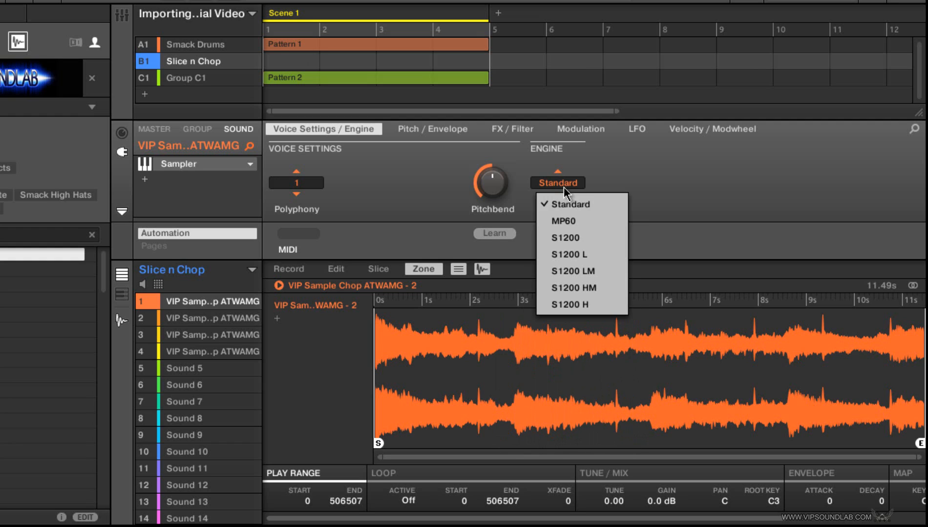
{"action": "left_click", "coordinate": [554, 221]}
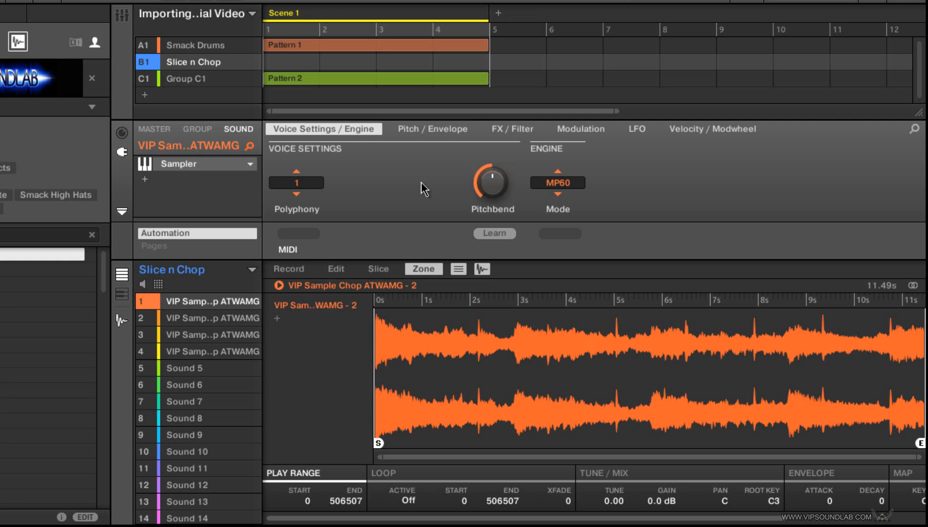
Step: Check the Smack Drums group's pattern, and view the effect plug-ins that can be added to sound 1 of Slice n Chop
{"action": "key", "text": "Left"}
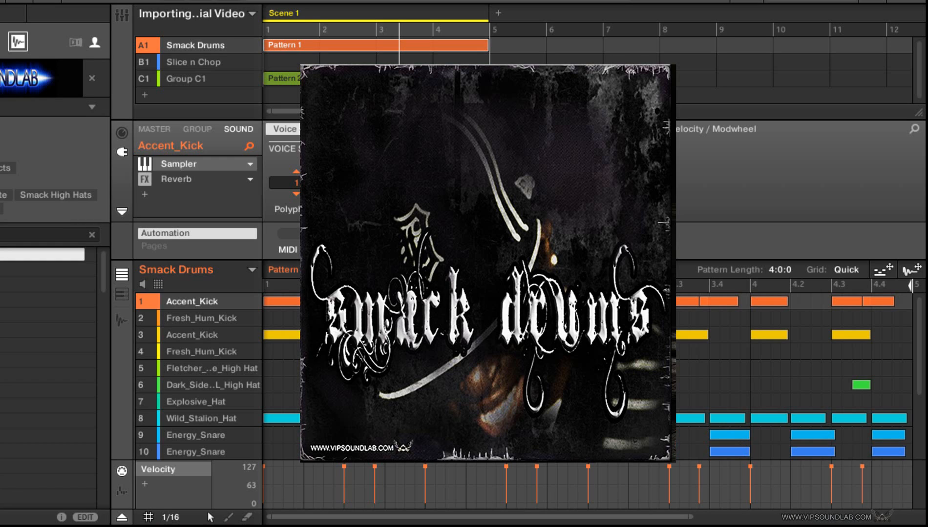
{"action": "left_click", "coordinate": [200, 64]}
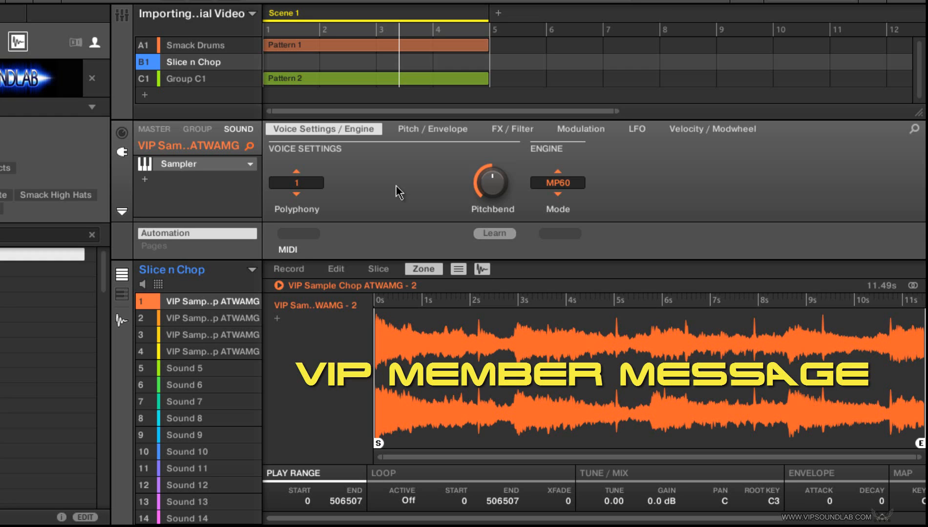
{"action": "left_click", "coordinate": [146, 181]}
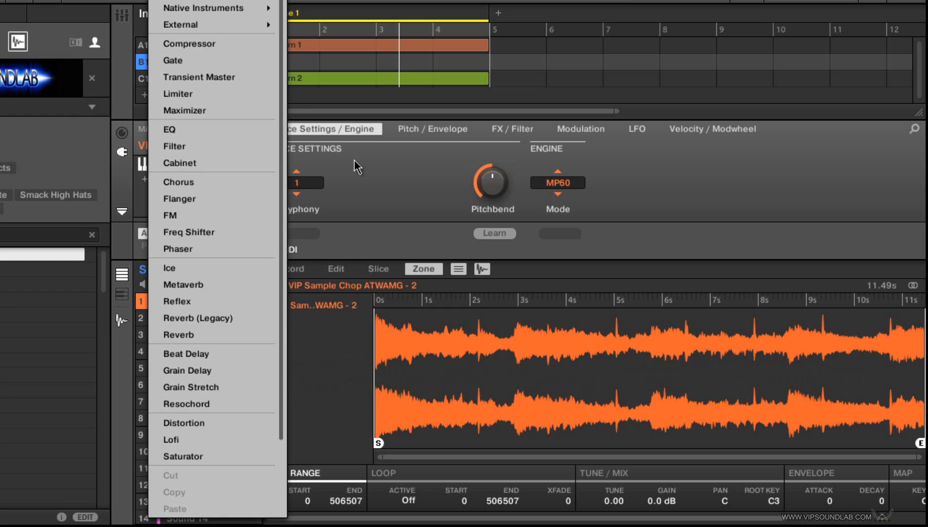
{"action": "left_click", "coordinate": [377, 164]}
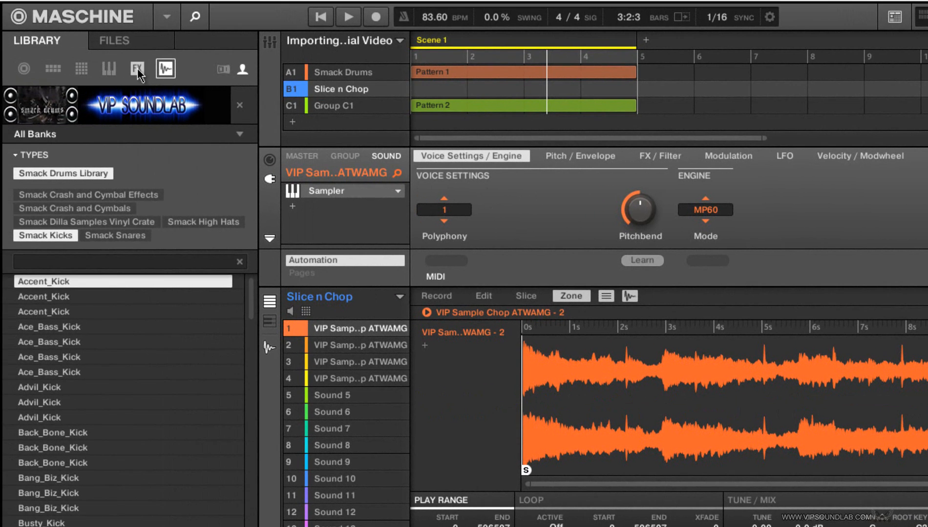
Step: Look through the types and modes of the All Effects presets in the library browser
{"action": "left_click", "coordinate": [138, 68]}
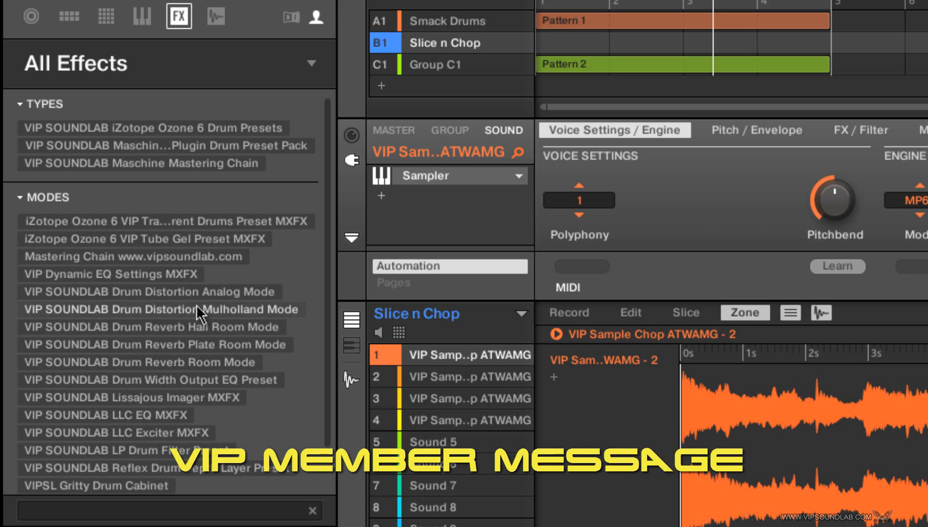
{"action": "scroll", "coordinate": [332, 266], "scroll_direction": "down", "scroll_amount": 2}
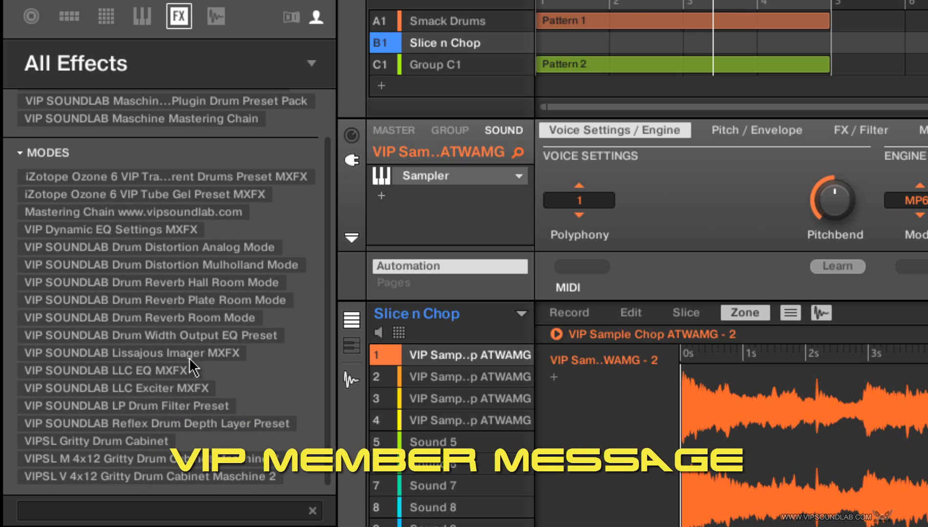
{"action": "scroll", "coordinate": [330, 337], "scroll_direction": "up", "scroll_amount": 2}
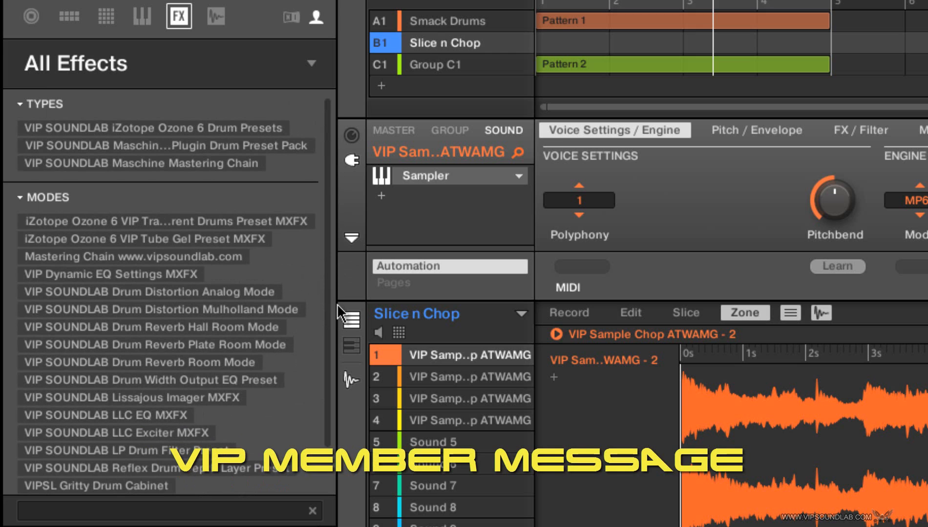
{"action": "scroll", "coordinate": [313, 341], "scroll_direction": "down", "scroll_amount": 2}
{"action": "scroll", "coordinate": [307, 382], "scroll_direction": "up", "scroll_amount": 2}
Step: Browse the All Groups kits, filtering by Nexus 2 Maschine Preset Bank and clearing that filter again
{"action": "left_click", "coordinate": [66, 21]}
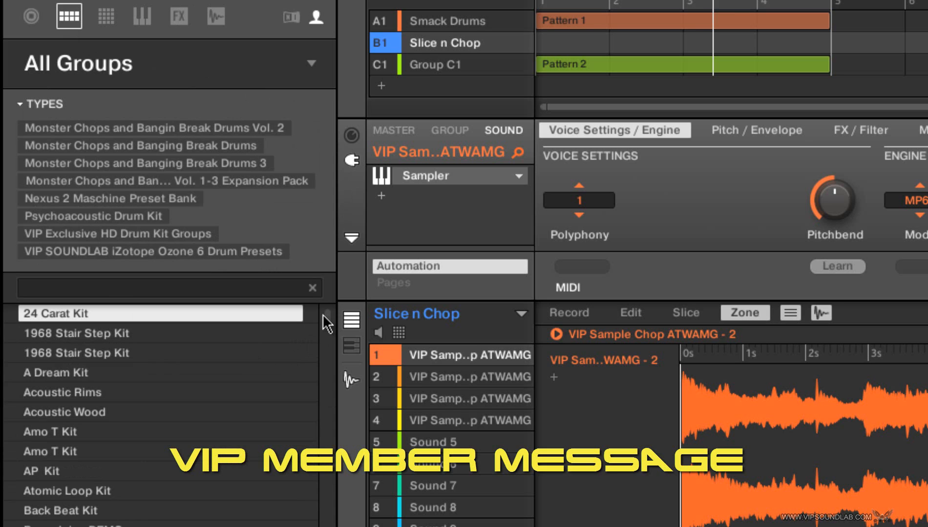
{"action": "scroll", "coordinate": [326, 323], "scroll_direction": "down", "scroll_amount": 1}
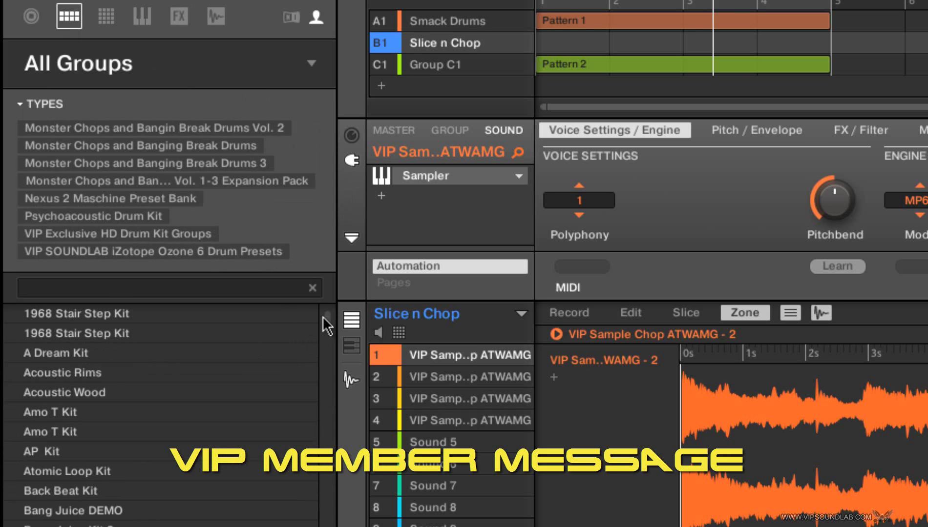
{"action": "scroll", "coordinate": [323, 316], "scroll_direction": "up", "scroll_amount": 1}
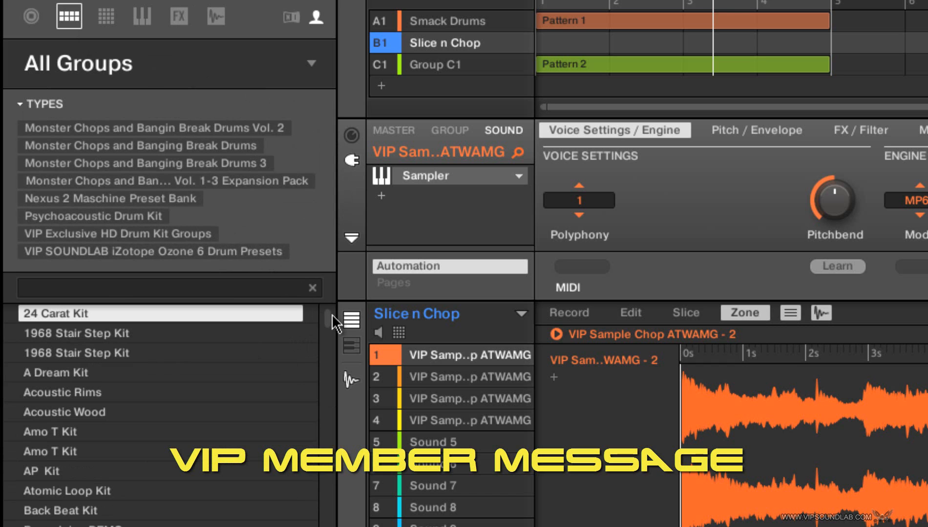
{"action": "left_click_drag", "start_coordinate": [331, 314], "coordinate": [323, 383]}
{"action": "left_click", "coordinate": [178, 204]}
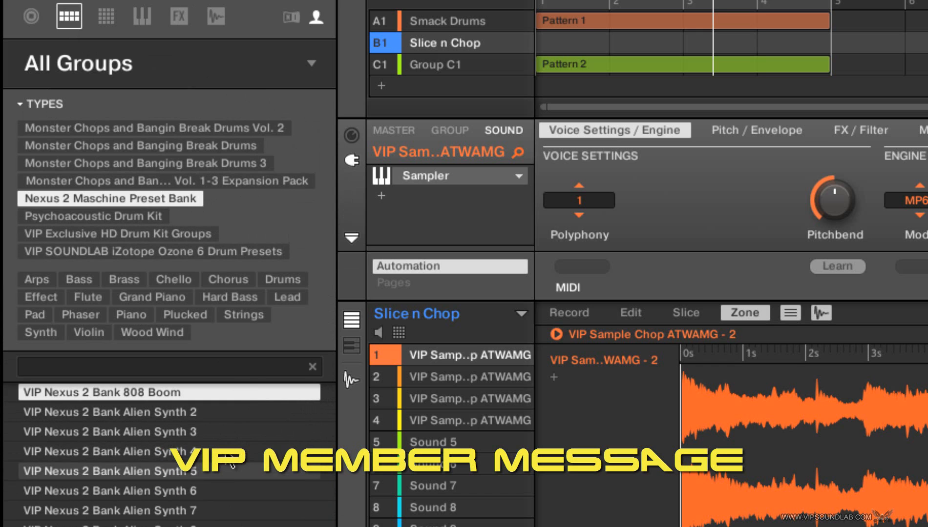
{"action": "left_click", "coordinate": [154, 199]}
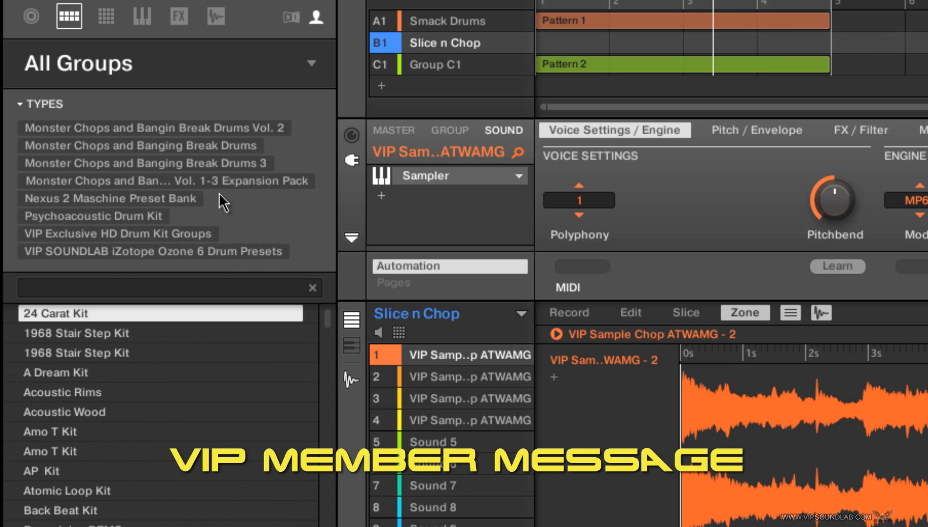